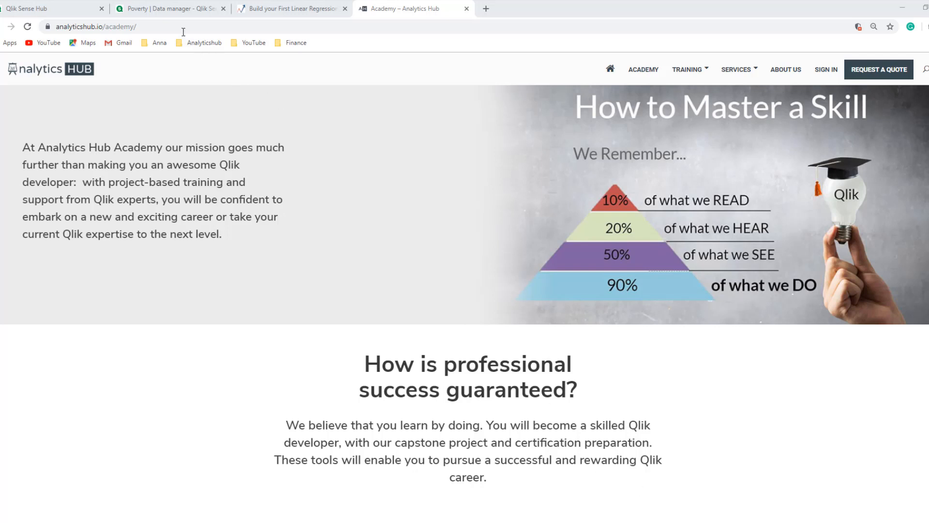
Step: Switch to the Poverty app's data load script tab
left_click(155, 12)
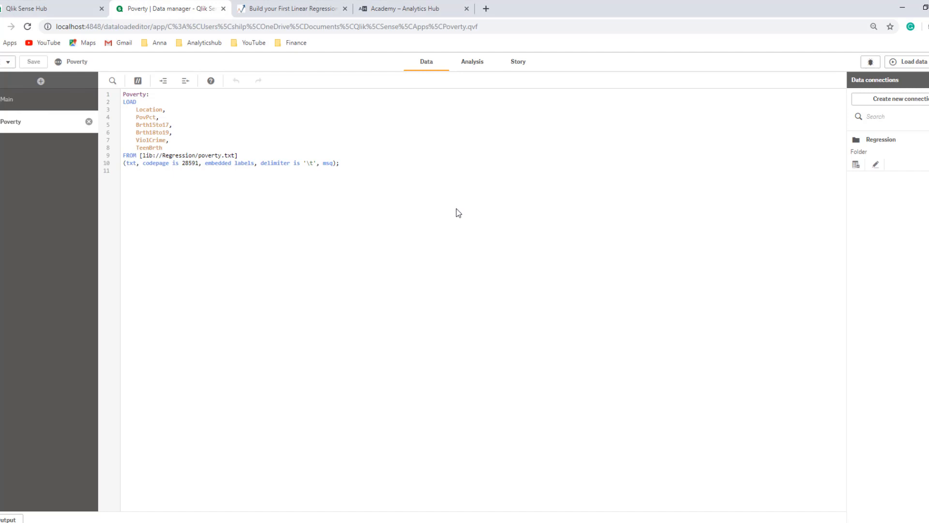
key("ctrl+Tab")
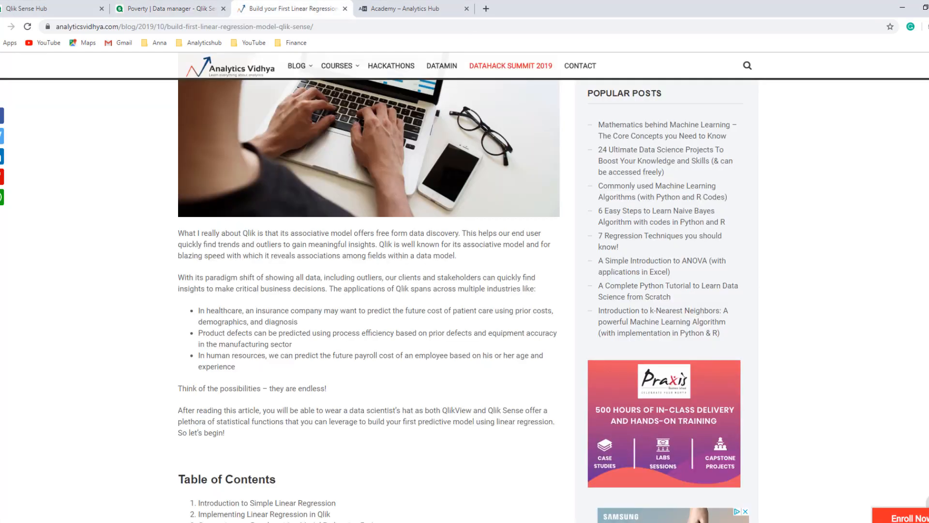
scroll(463, 291, "up", 10)
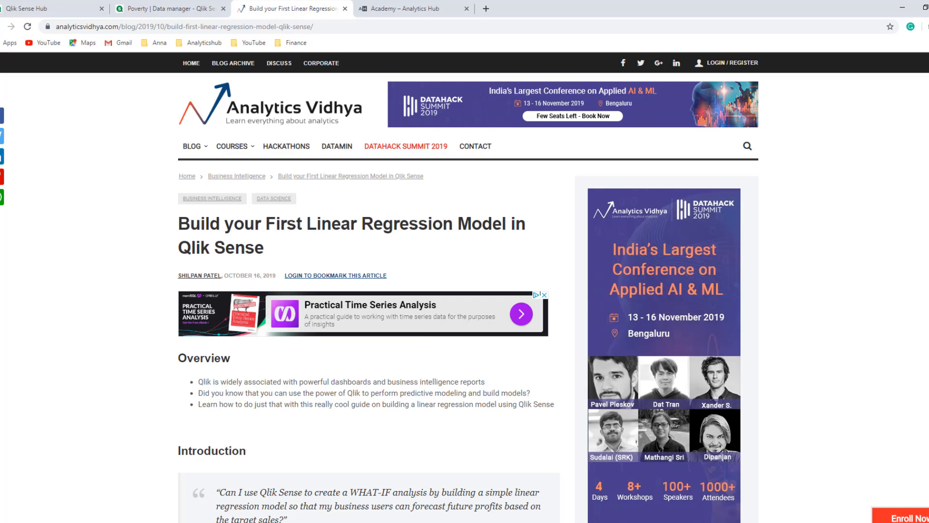
scroll(465, 290, "down", 3)
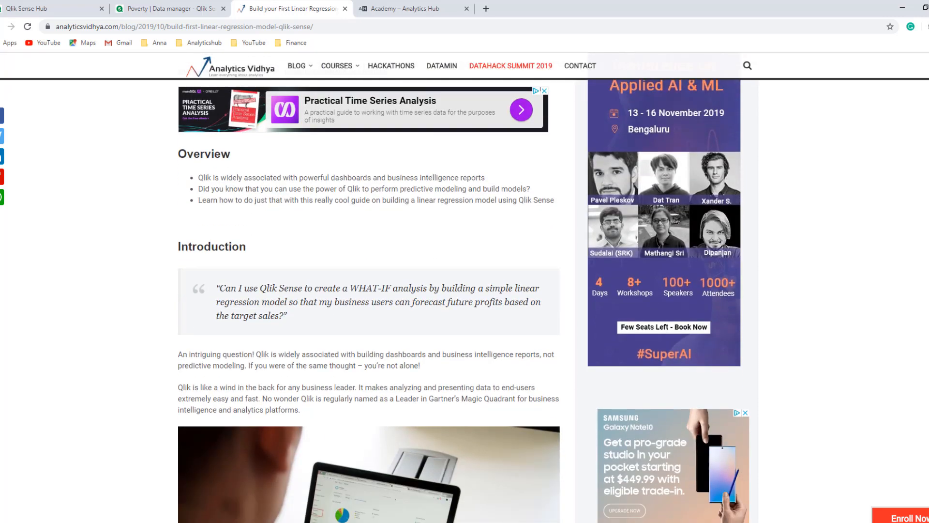
scroll(465, 291, "down", 1)
scroll(465, 290, "down", 1)
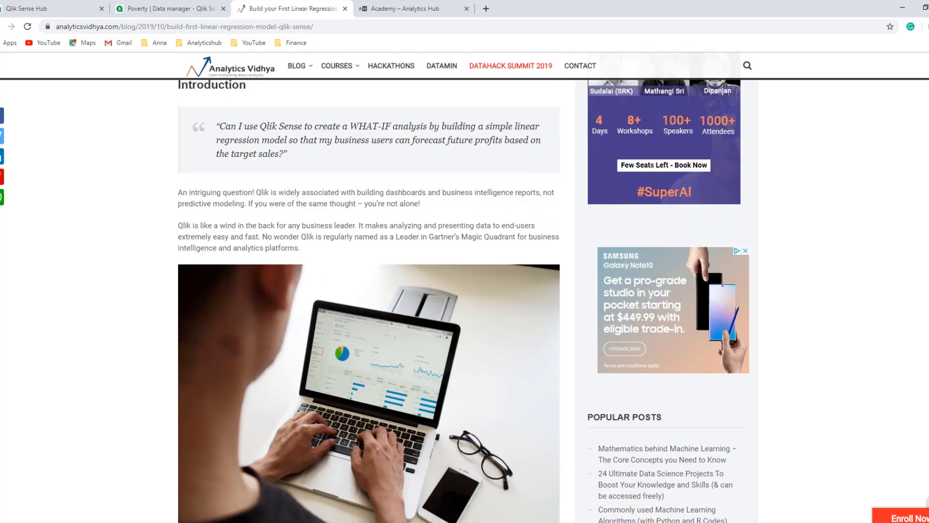
scroll(465, 291, "down", 4)
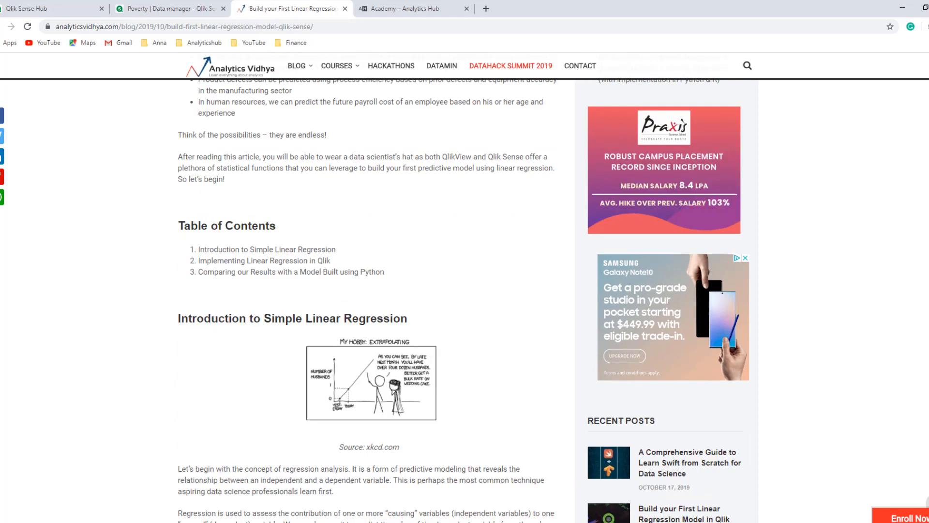
scroll(465, 290, "down", 2)
scroll(464, 291, "down", 1)
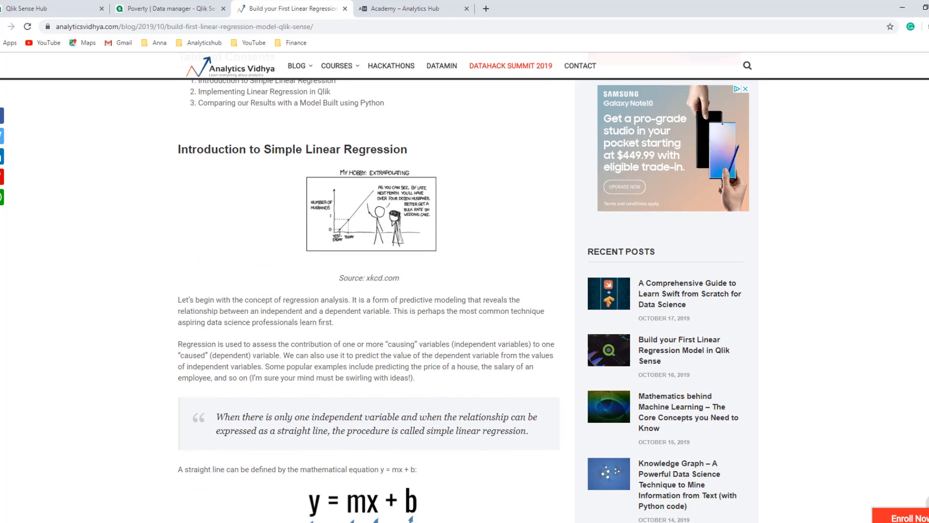
scroll(465, 290, "down", 1)
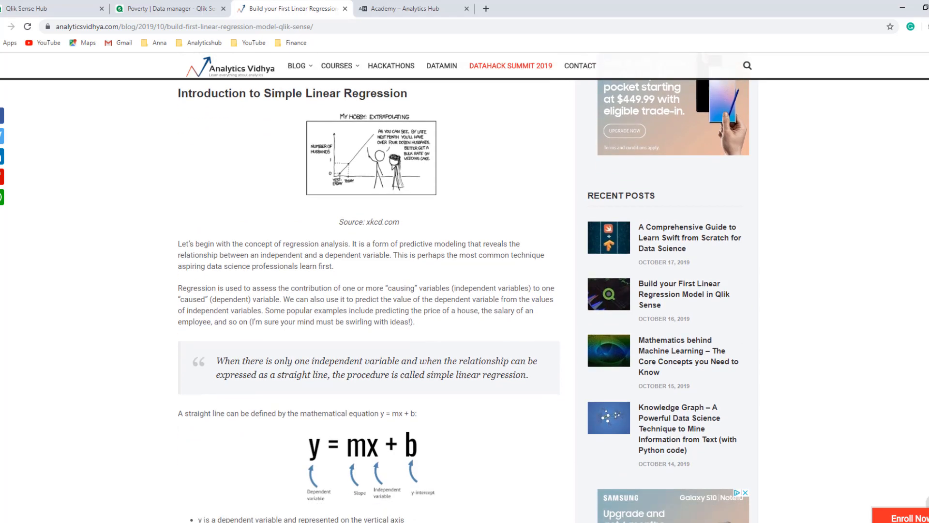
scroll(464, 291, "down", 1)
scroll(465, 290, "down", 1)
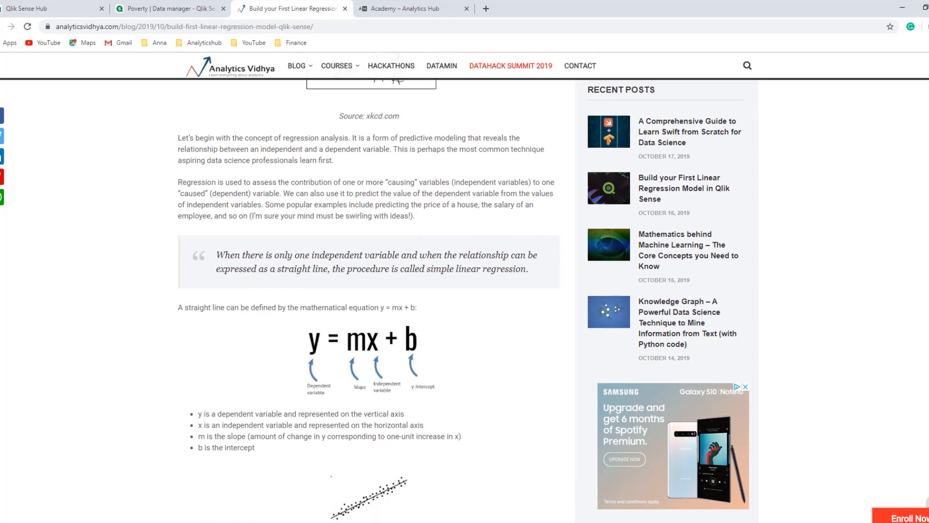
scroll(465, 290, "up", 1)
scroll(464, 290, "up", 2)
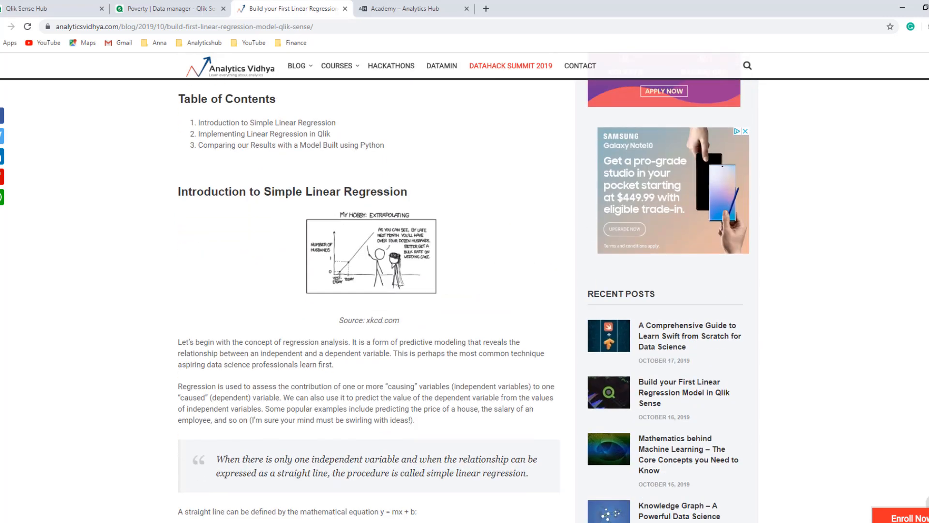
scroll(925, 164, "down", 3)
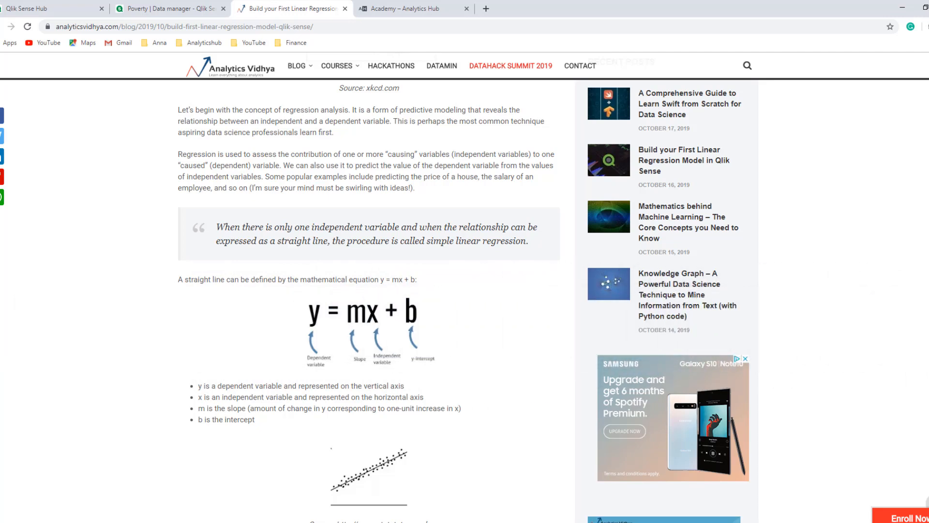
scroll(465, 298, "down", 3)
scroll(465, 297, "down", 1)
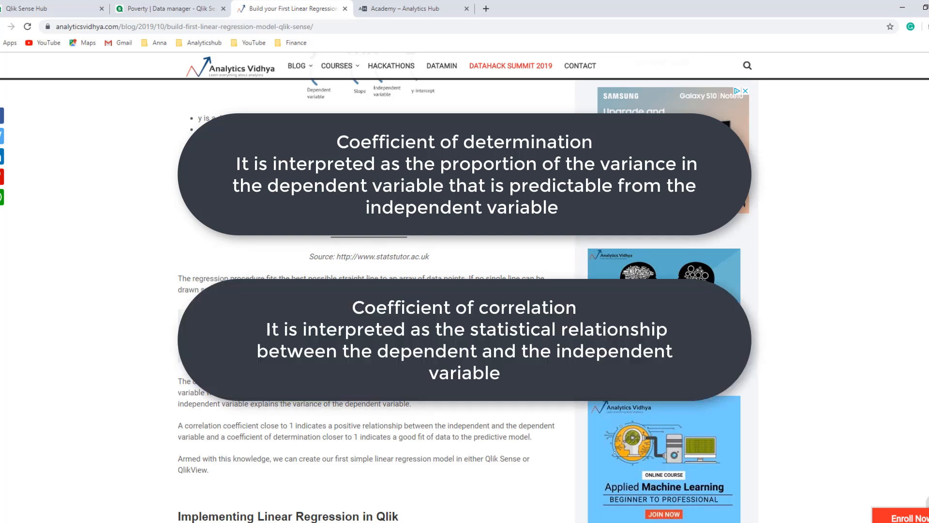
scroll(465, 291, "down", 2)
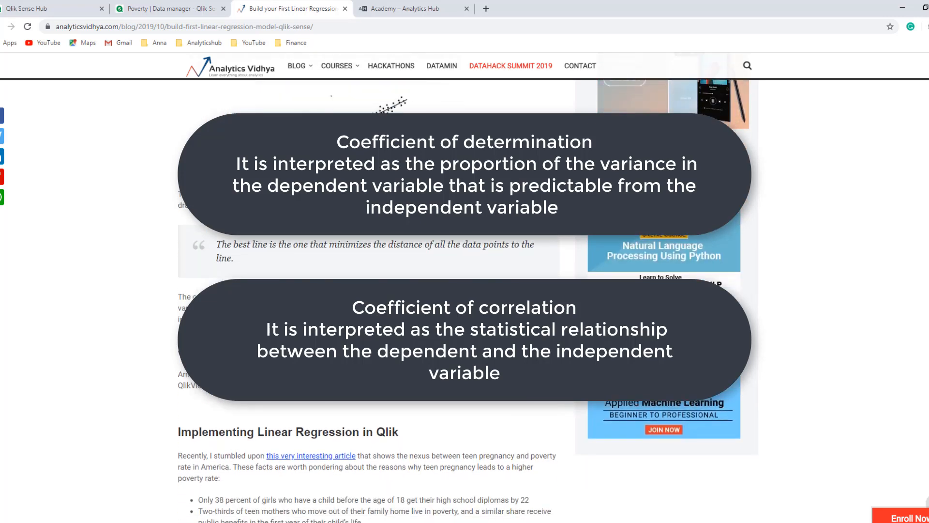
scroll(465, 291, "down", 1)
scroll(465, 290, "down", 1)
scroll(465, 291, "down", 2)
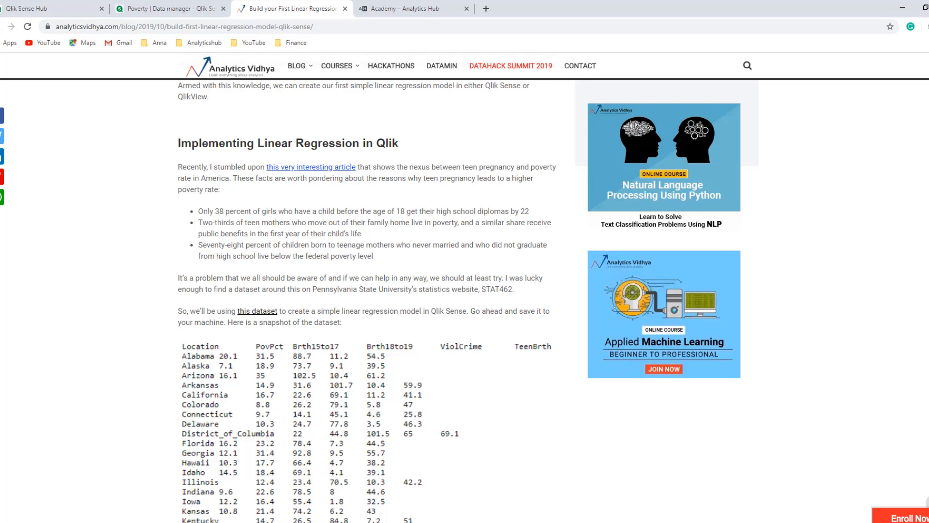
scroll(464, 290, "down", 2)
scroll(913, 200, "down", 1)
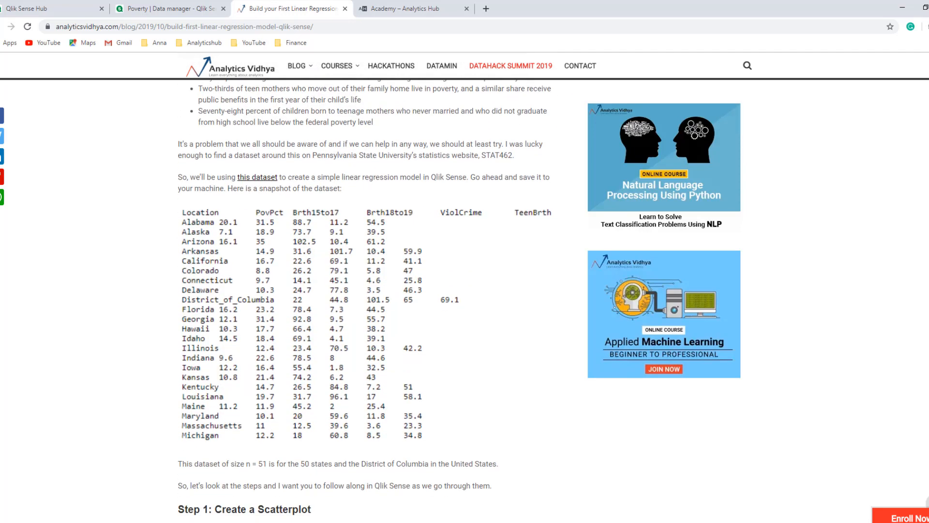
Step: Open the poverty dataset in a new tab, visit the load script, and return to the article
left_click(262, 178)
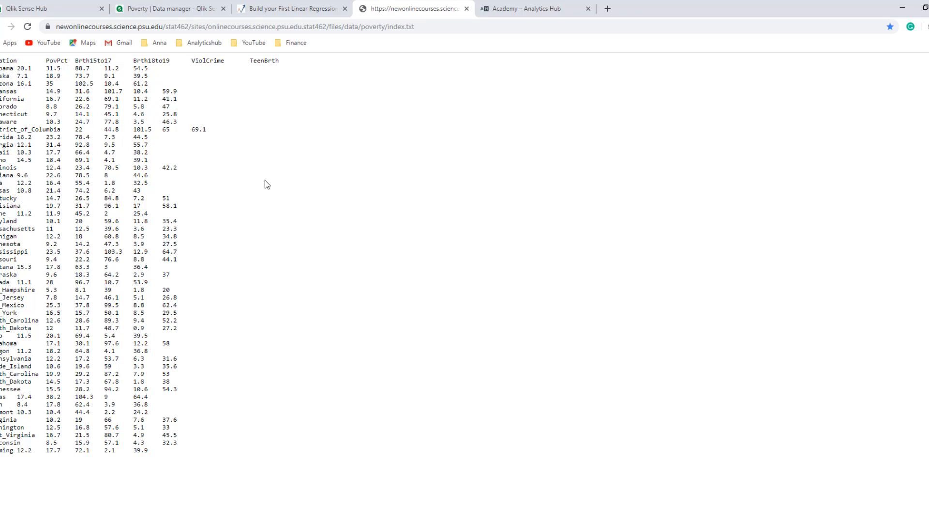
left_click(149, 10)
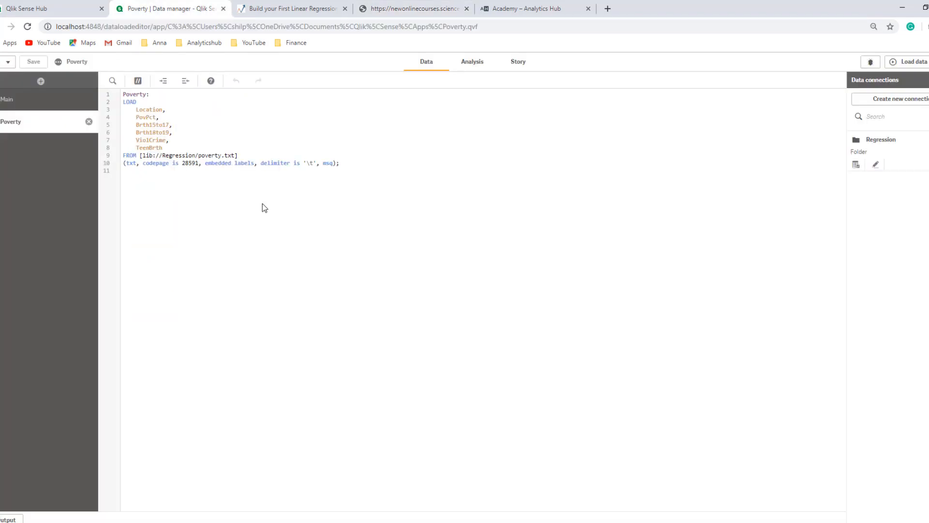
left_click(284, 10)
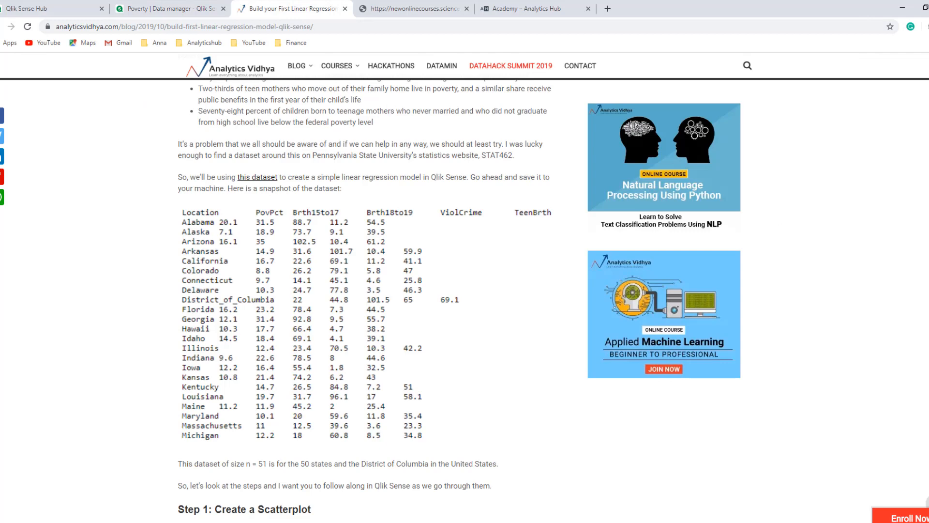
scroll(368, 299, "down", 3)
scroll(368, 299, "down", 3)
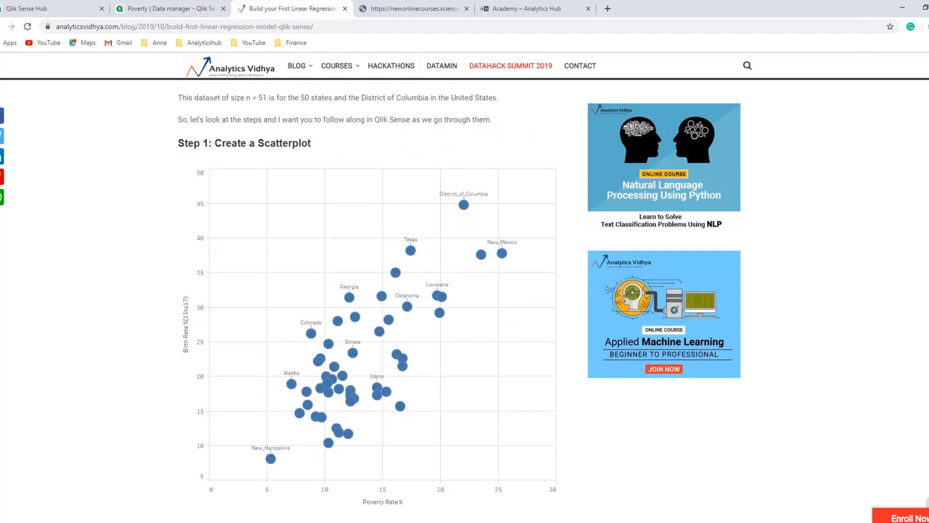
scroll(368, 300, "down", 1)
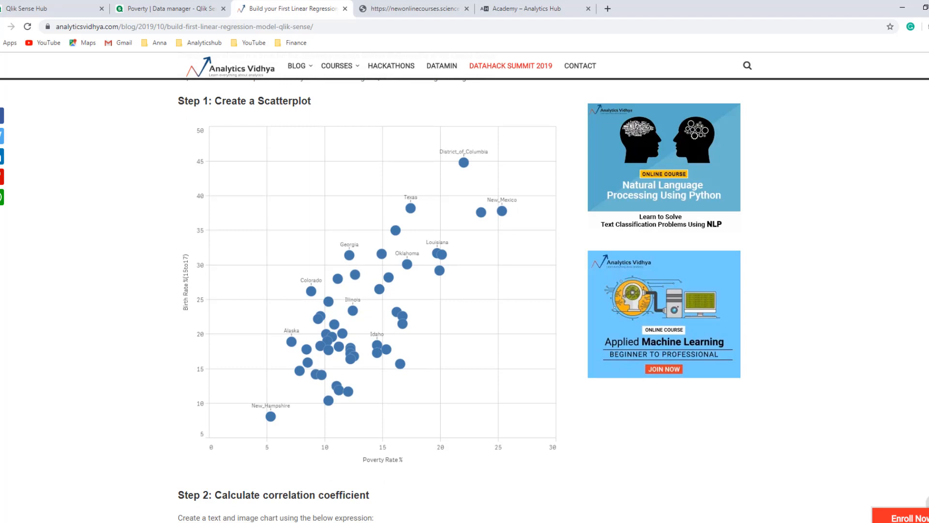
scroll(368, 299, "down", 4)
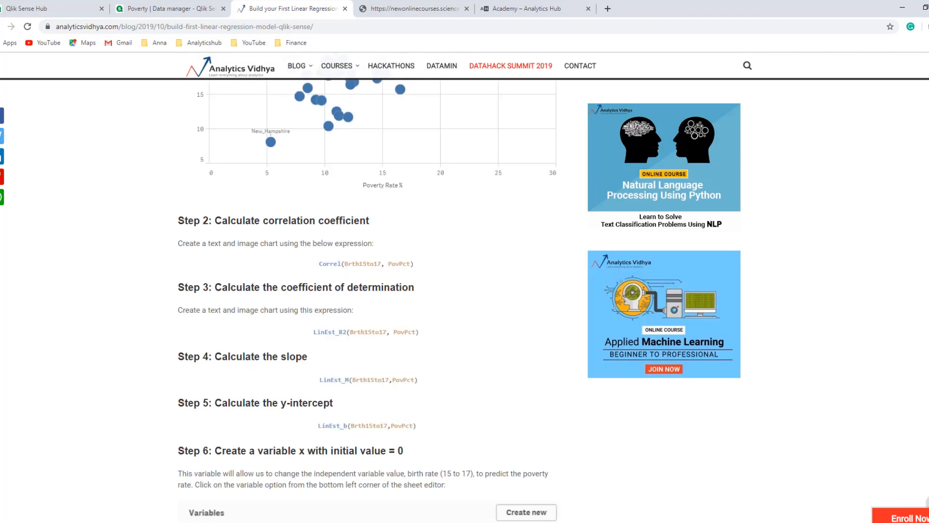
scroll(368, 300, "down", 3)
scroll(367, 300, "down", 1)
scroll(367, 299, "down", 3)
scroll(368, 300, "down", 2)
scroll(367, 299, "down", 2)
scroll(368, 300, "down", 2)
scroll(368, 300, "down", 3)
scroll(367, 300, "down", 2)
scroll(368, 300, "down", 1)
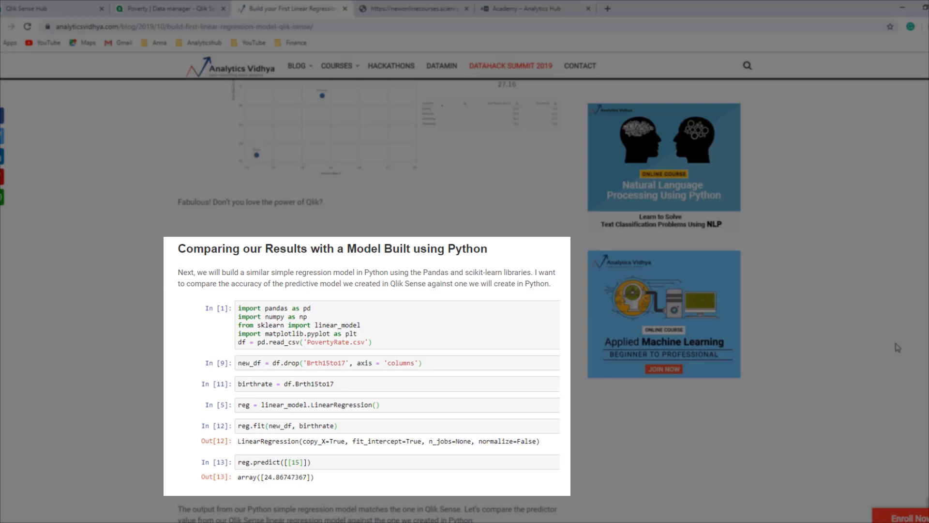
scroll(898, 347, "down", 1)
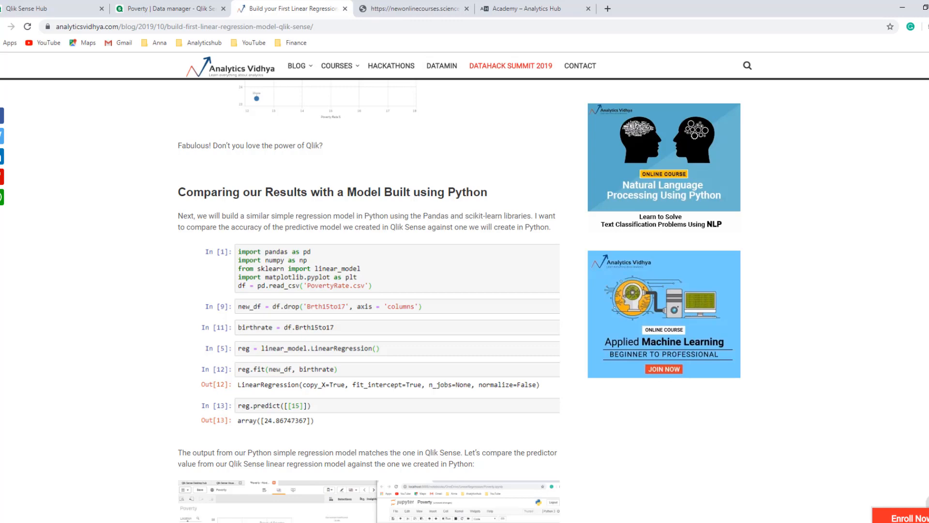
scroll(368, 298, "up", 2)
scroll(368, 297, "up", 5)
scroll(368, 298, "up", 3)
scroll(368, 297, "up", 3)
scroll(368, 298, "up", 2)
scroll(368, 298, "up", 2)
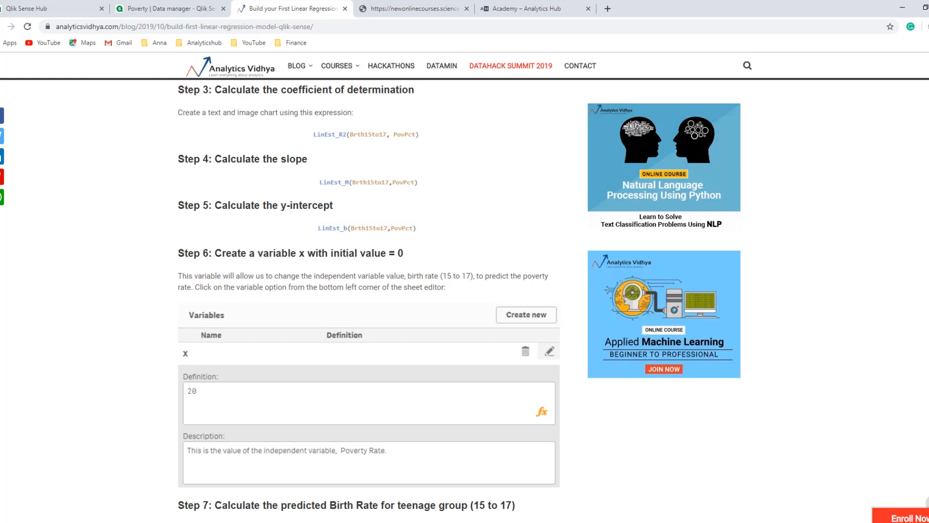
Step: Switch back to the Qlik Sense load script tab
key("ctrl+shift+Tab")
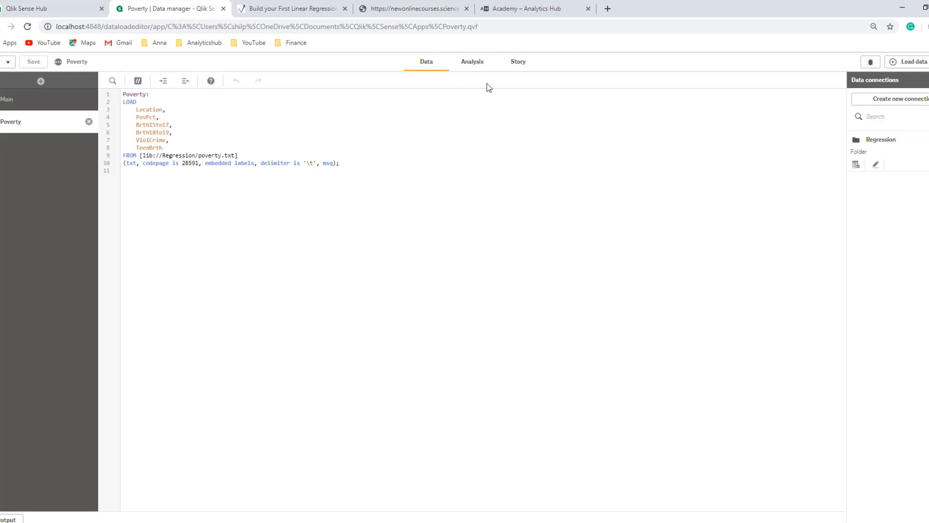
Step: Add a scatter plot to the Linear Regression sheet with Location as its dimension
left_click(472, 65)
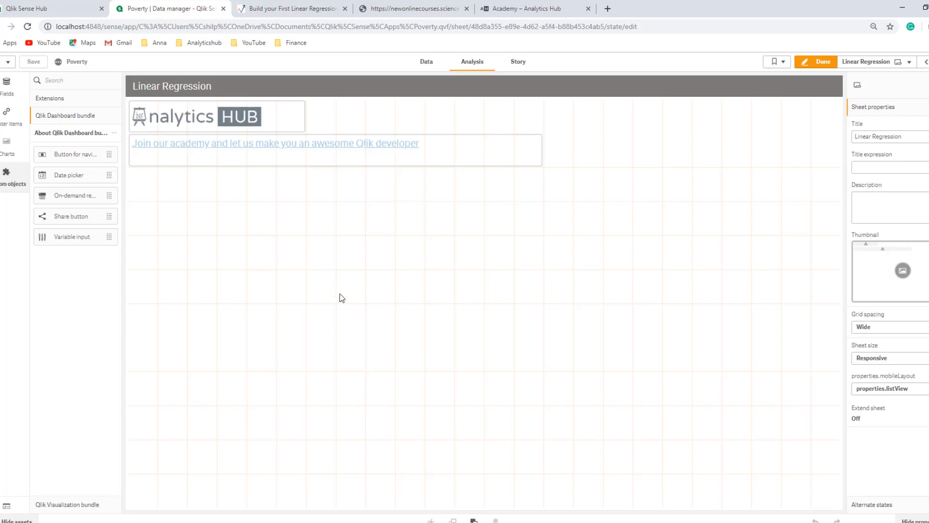
left_click(20, 149)
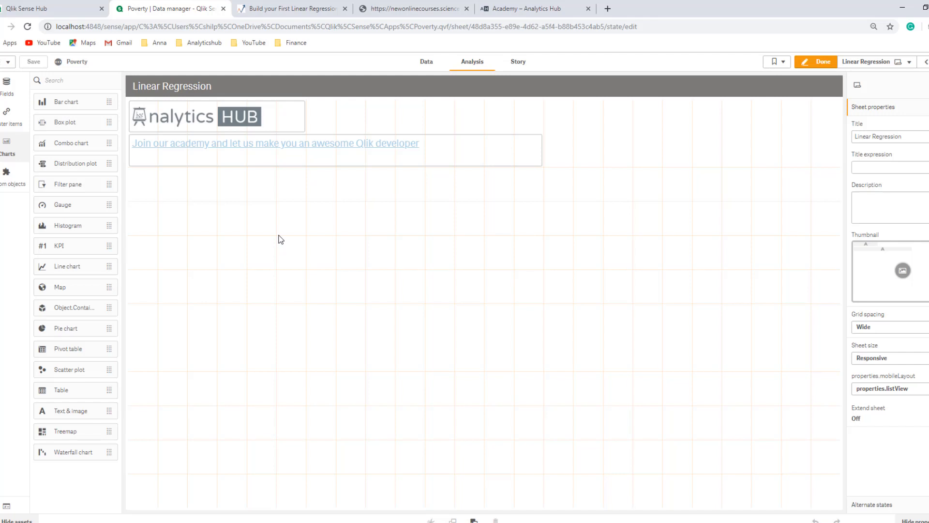
left_click_drag(279, 239, 489, 292)
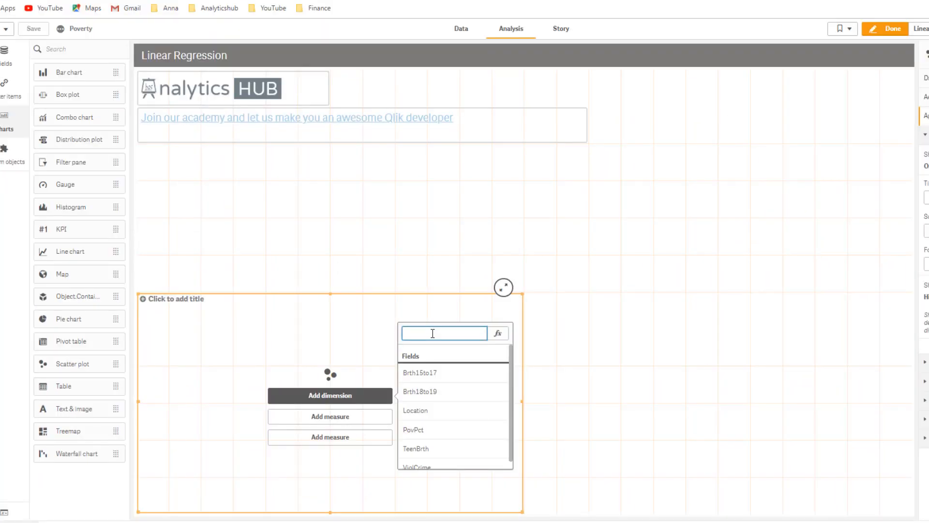
left_click(447, 419)
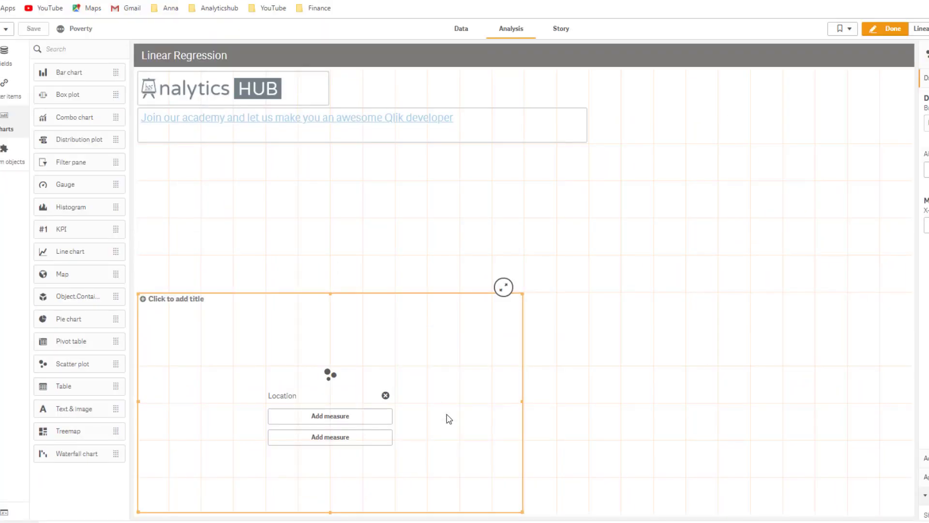
Step: Set Sum(PovPct) as the x-axis measure and Sum(Brth15to17) as the y-axis measure
left_click(353, 416)
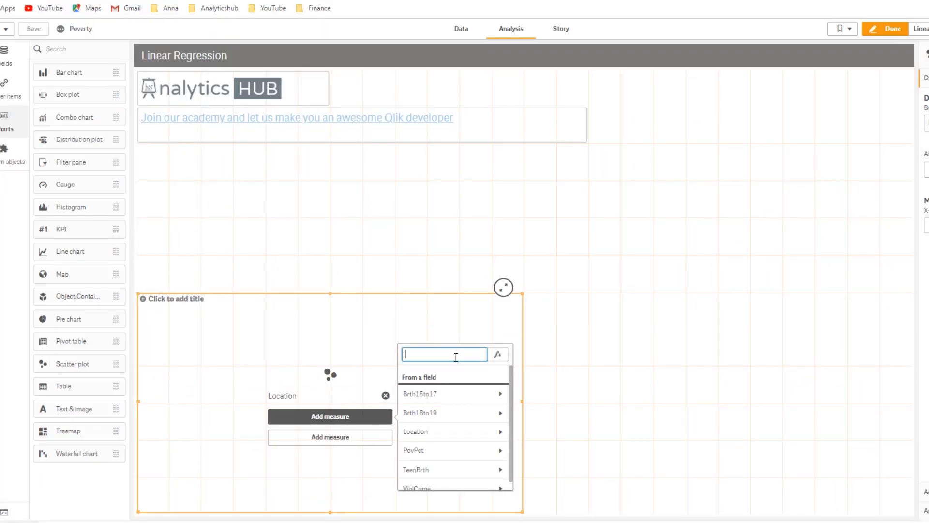
type("pov")
left_click(479, 397)
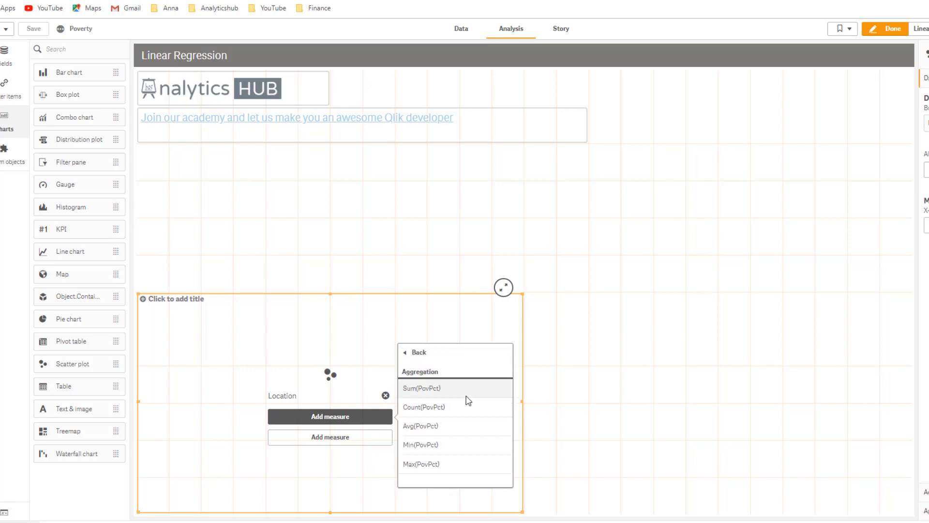
left_click(466, 397)
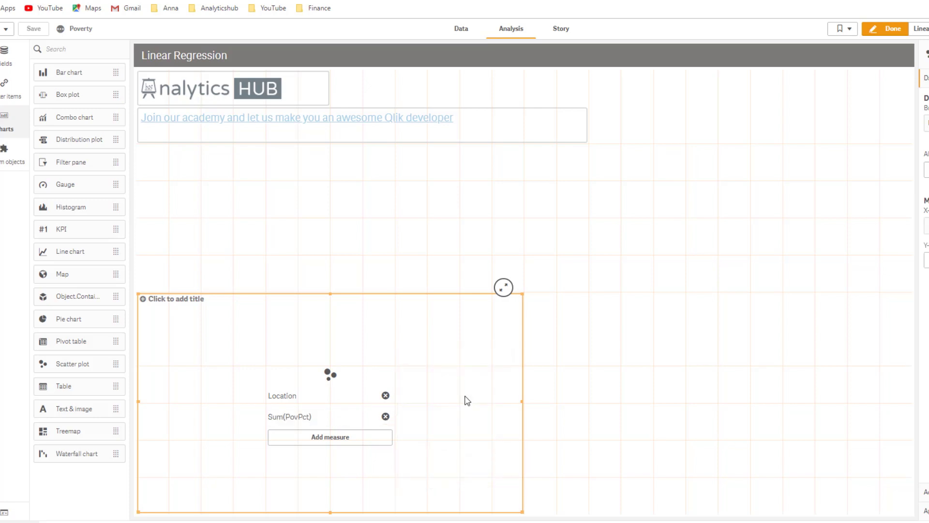
left_click(380, 440)
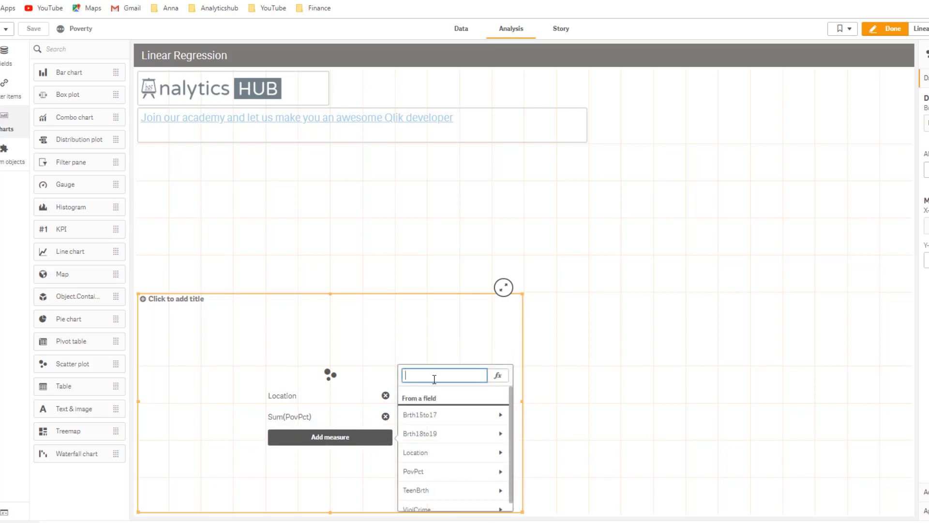
left_click(452, 414)
left_click(419, 409)
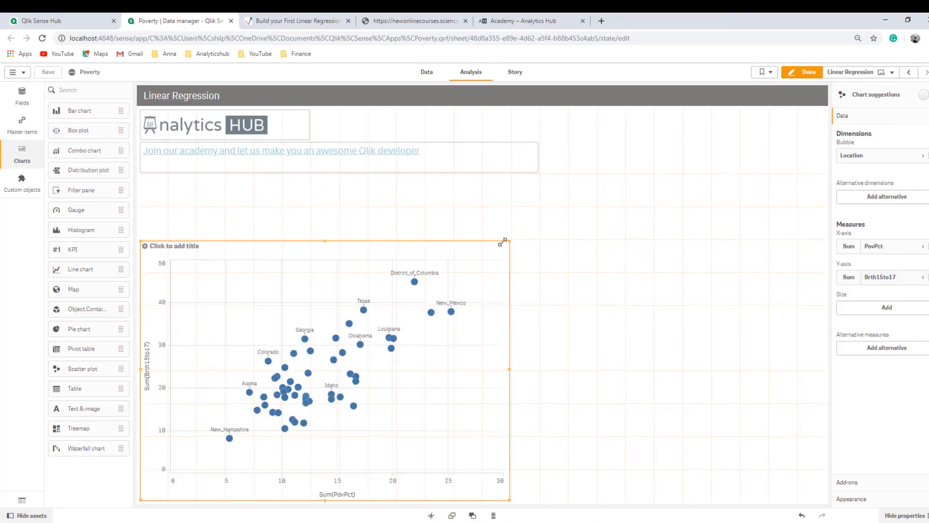
Step: Enlarge the scatter plot to the upper right and pull its left edge inward
left_click_drag(500, 241, 521, 202)
mouse_move(339, 354)
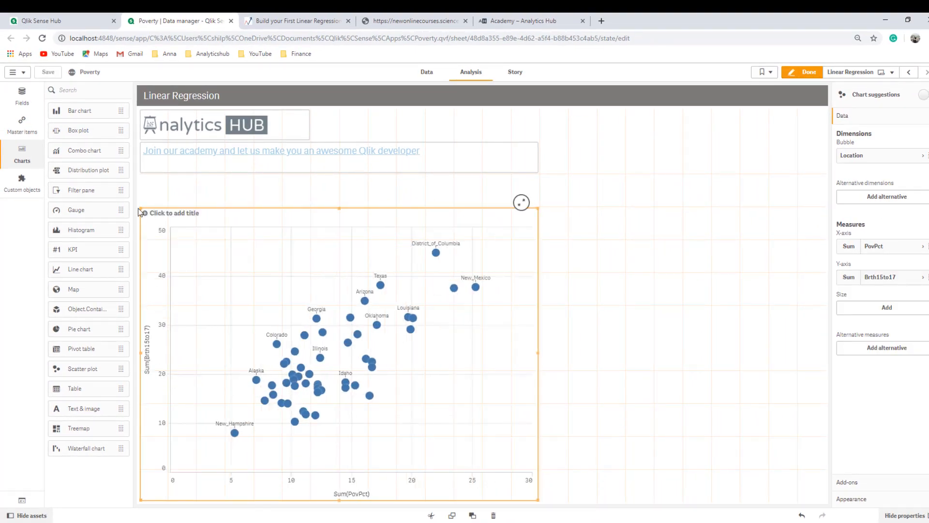
mouse_move(140, 210)
left_mouse_down()
mouse_move(200, 205)
mouse_move(200, 240)
left_mouse_up()
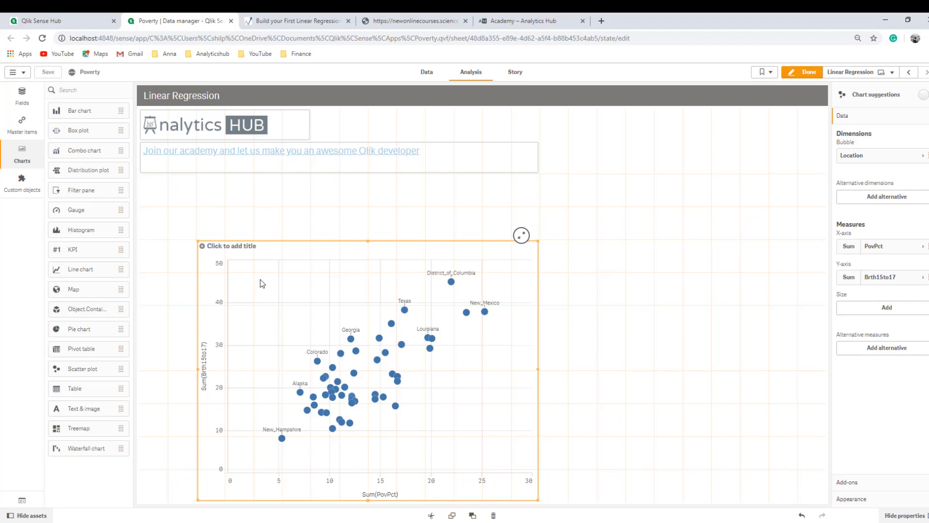
Step: Place a text object at the top right and start its Correl measure with the Brth15to17 field
mouse_move(81, 408)
left_mouse_down()
mouse_move(648, 198)
mouse_move(682, 137)
left_mouse_up()
left_click(695, 139)
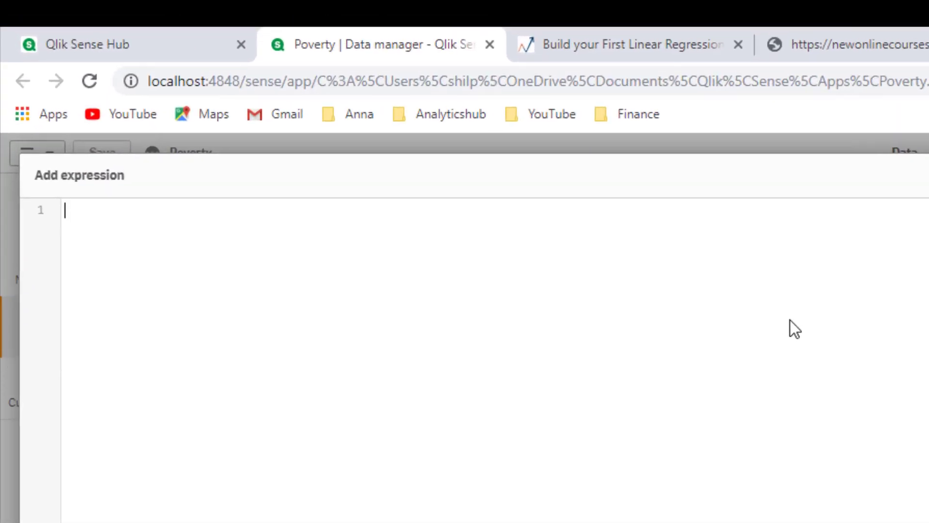
type("Correl")
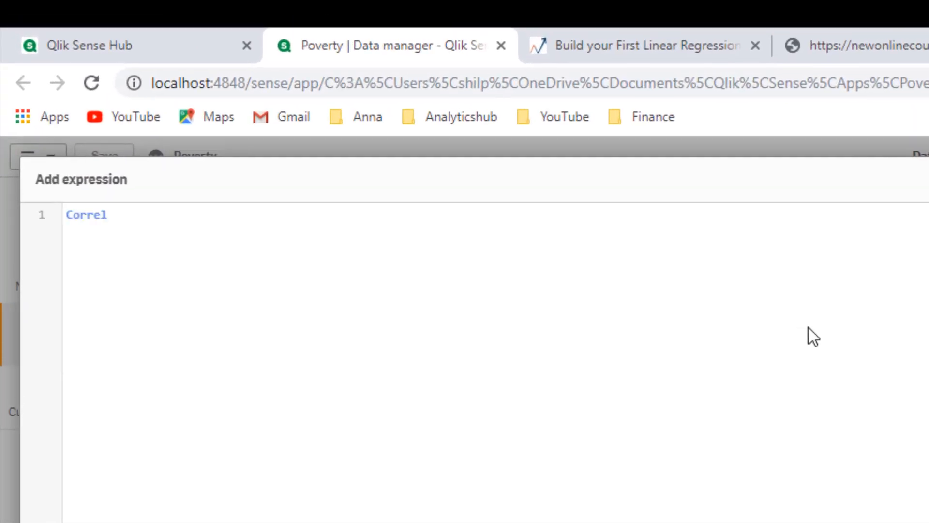
type("(")
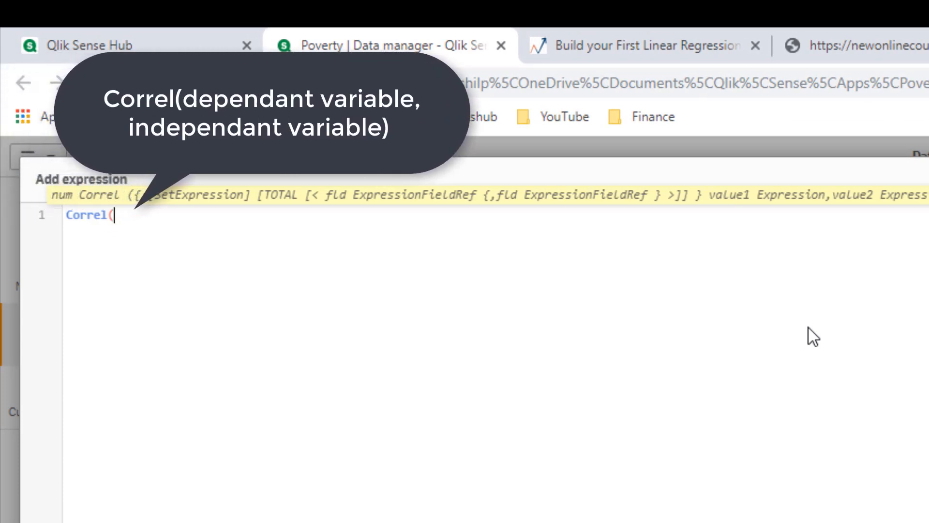
type("bir")
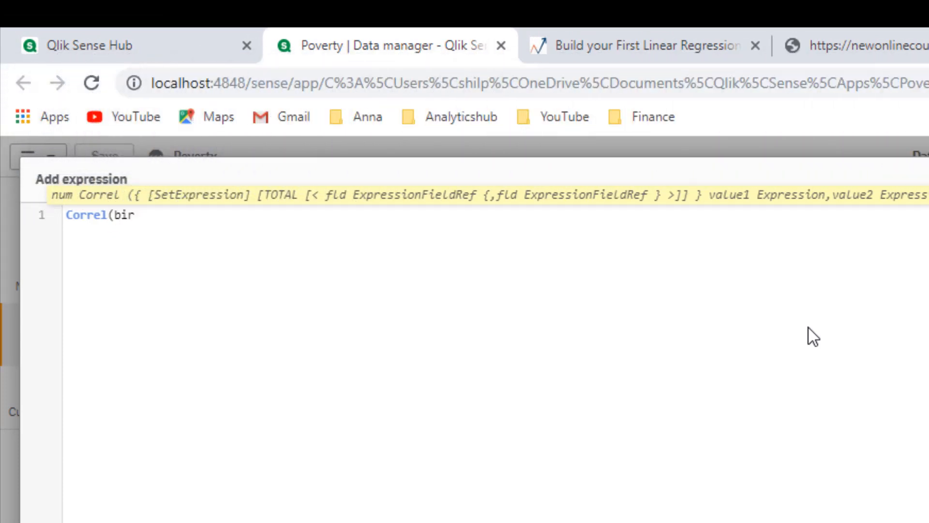
key("BackSpace")
key("BackSpace")
type("rt")
left_click(303, 235)
type(", ")
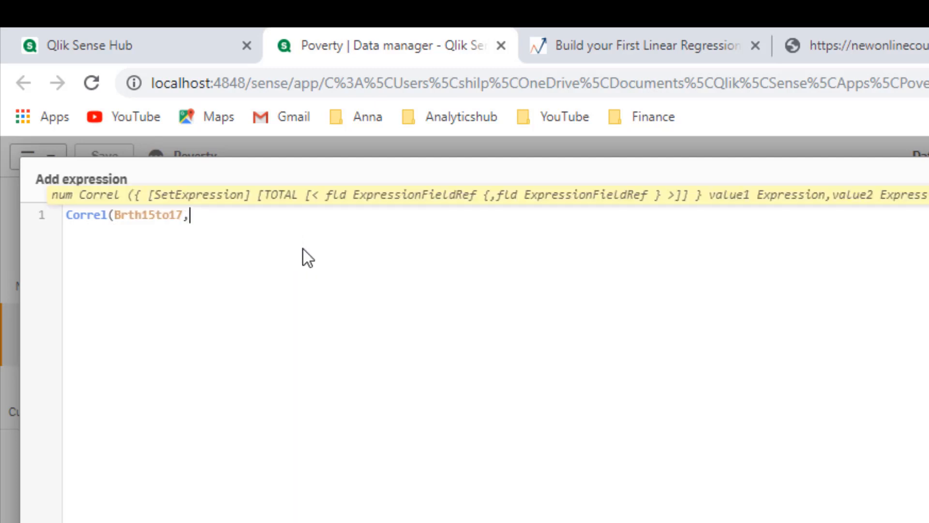
type("po")
Step: Complete Correl with PovPct, center the value, and add a large 'Correlation Coefficient' title above it
left_click(299, 235)
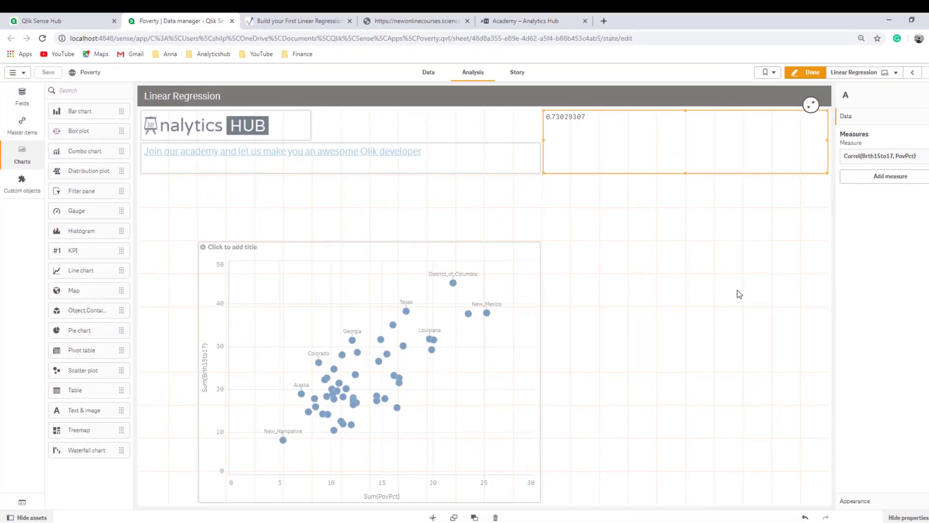
left_click(552, 118)
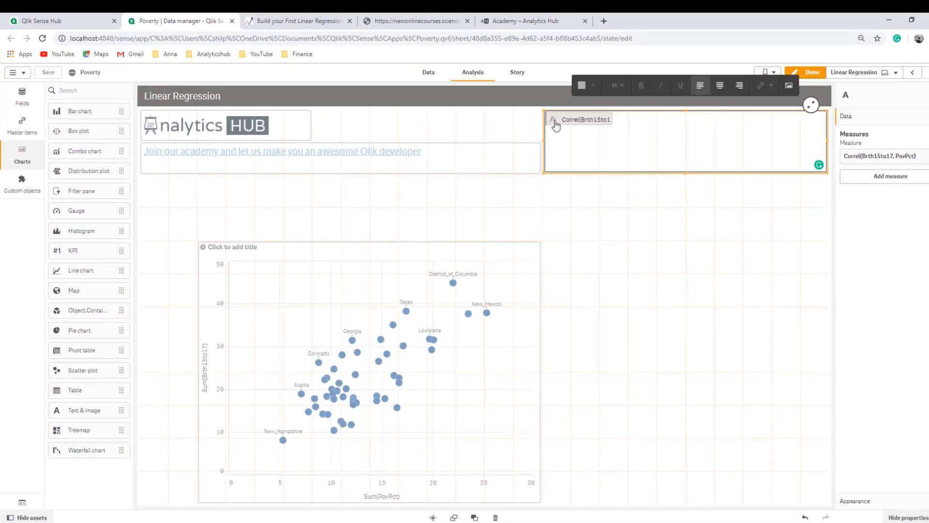
left_click_drag(556, 122, 698, 118)
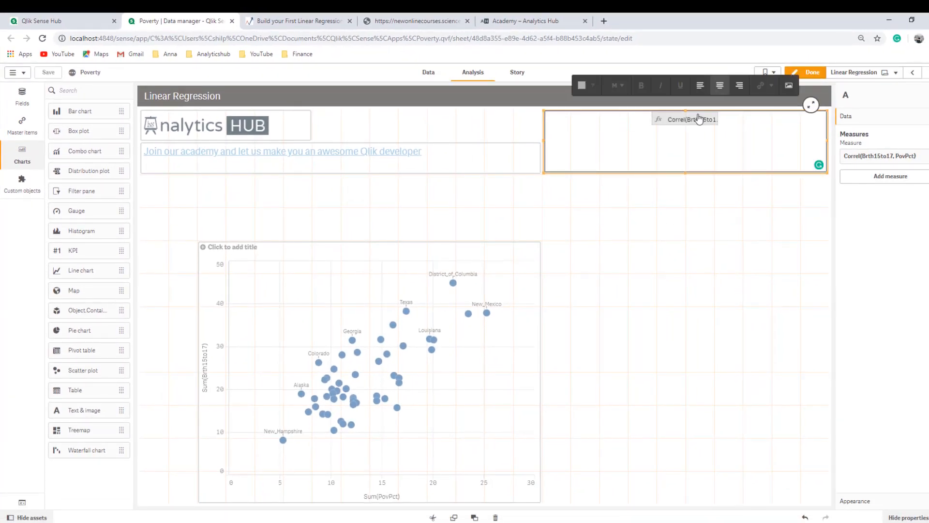
key("Return")
left_click(673, 117)
type("Correlation Coe")
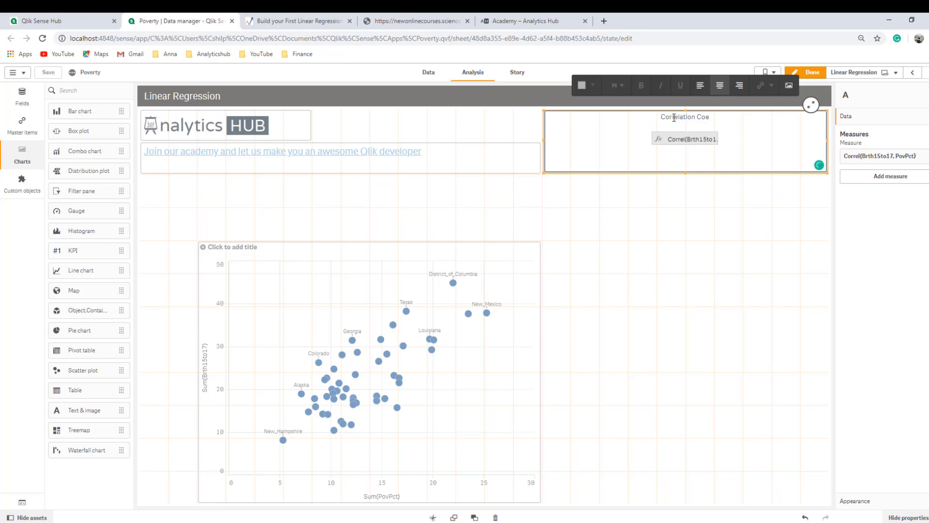
type("ffice")
key("BackSpace")
type("ient")
left_click_drag(721, 117, 603, 110)
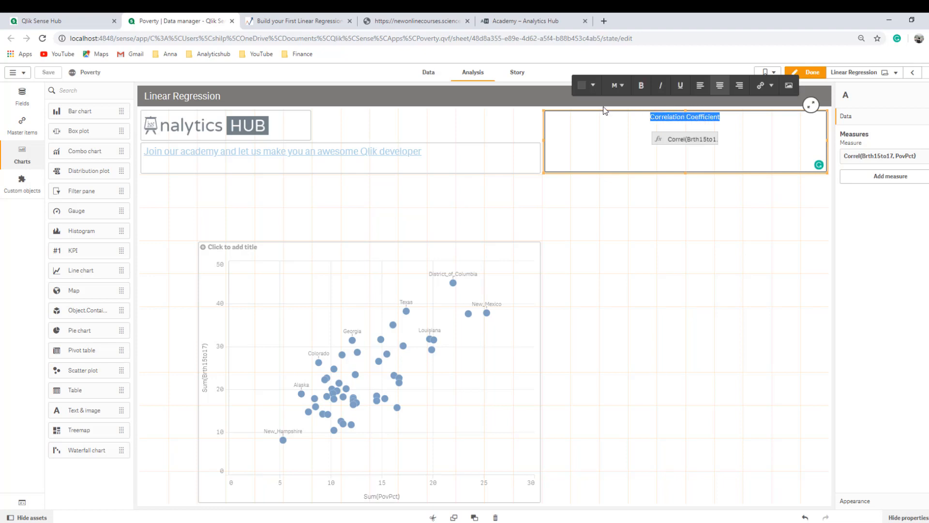
left_click(617, 85)
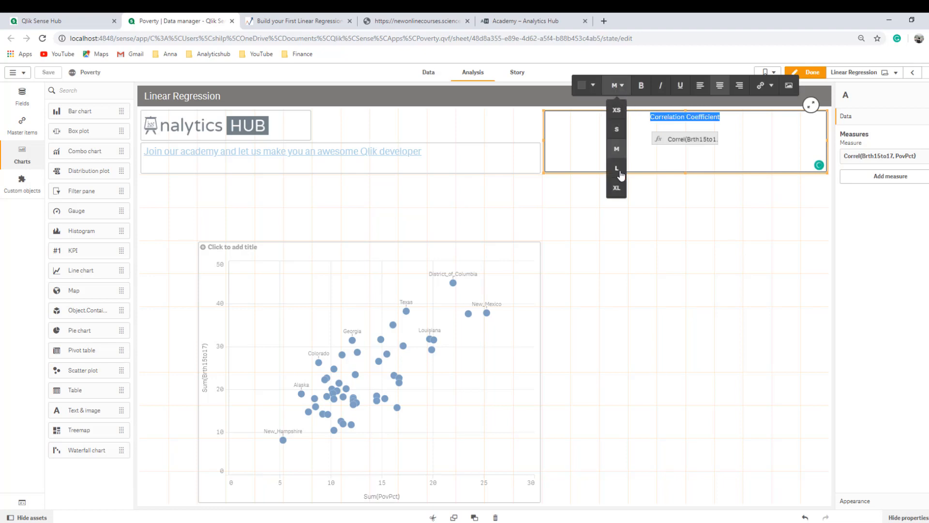
left_click(621, 175)
left_click(757, 185)
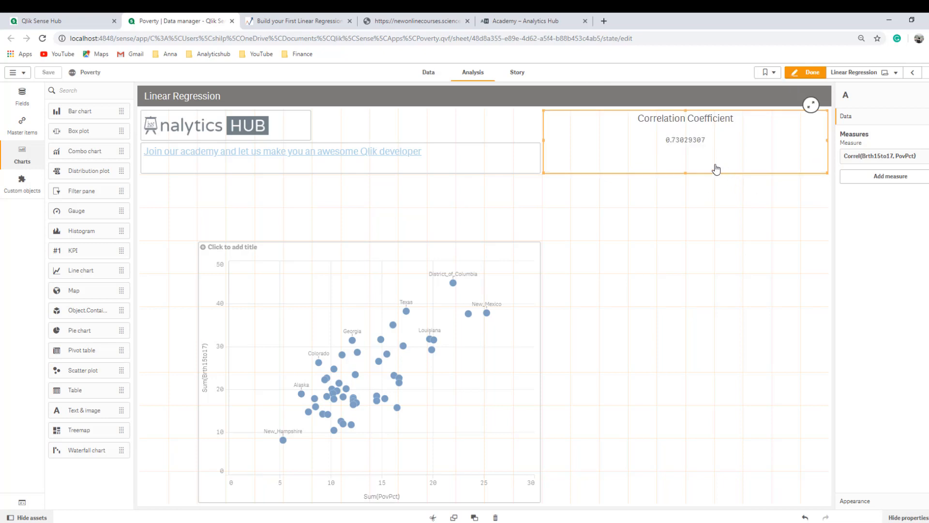
Step: Enlarge the 0.73029307 correlation value to large text as well
left_click(679, 145)
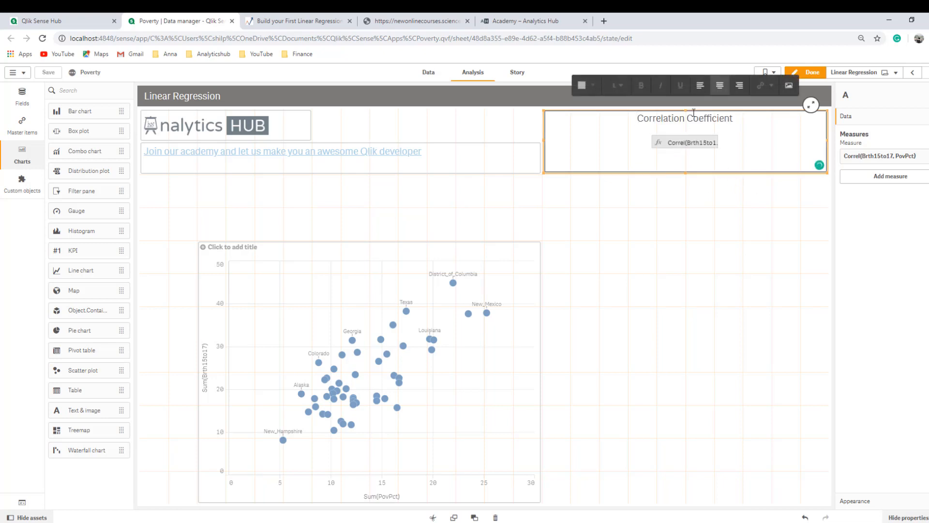
left_click(684, 143)
left_click(617, 85)
left_click(618, 175)
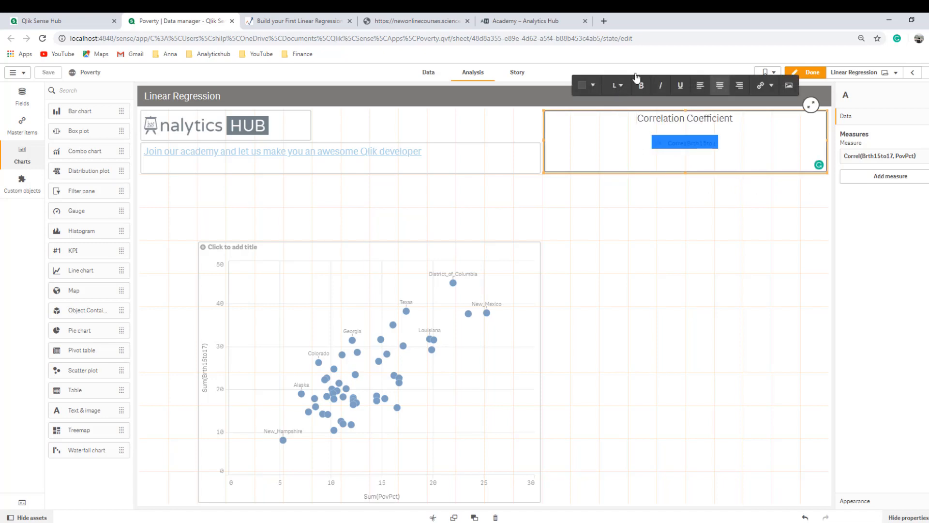
left_click(750, 213)
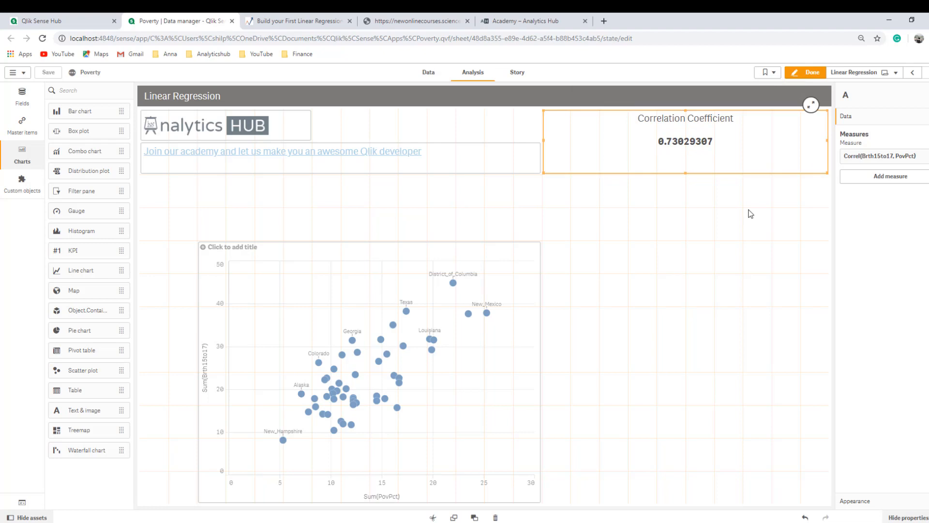
Step: Duplicate the box below and retitle the copy 'Coefficient of determination'
right_click(729, 148)
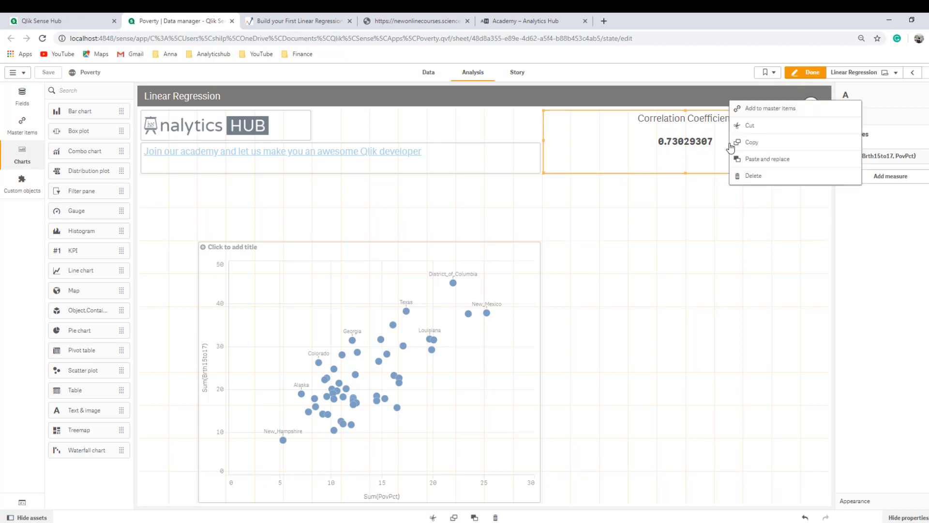
left_click(734, 143)
right_click(675, 188)
left_click(693, 193)
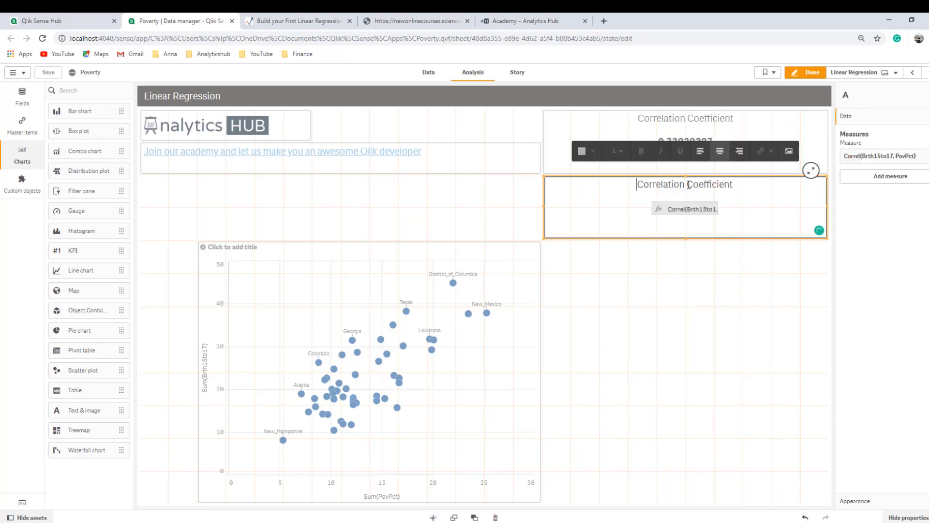
left_click_drag(688, 184, 637, 184)
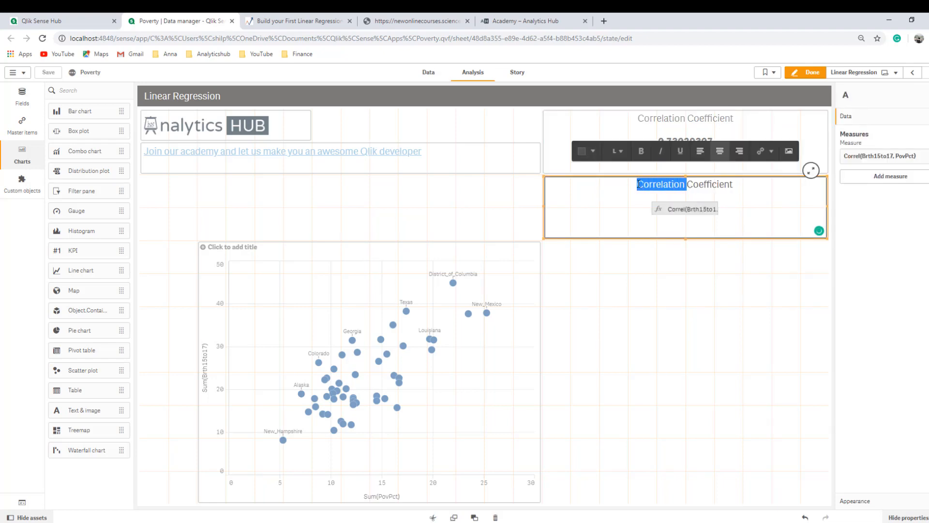
key("BackSpace")
key("End")
type("of determination")
Step: Change the copy's measure to LinEst_R2(Brth15to17, PovPct) and apply it
left_click(715, 211)
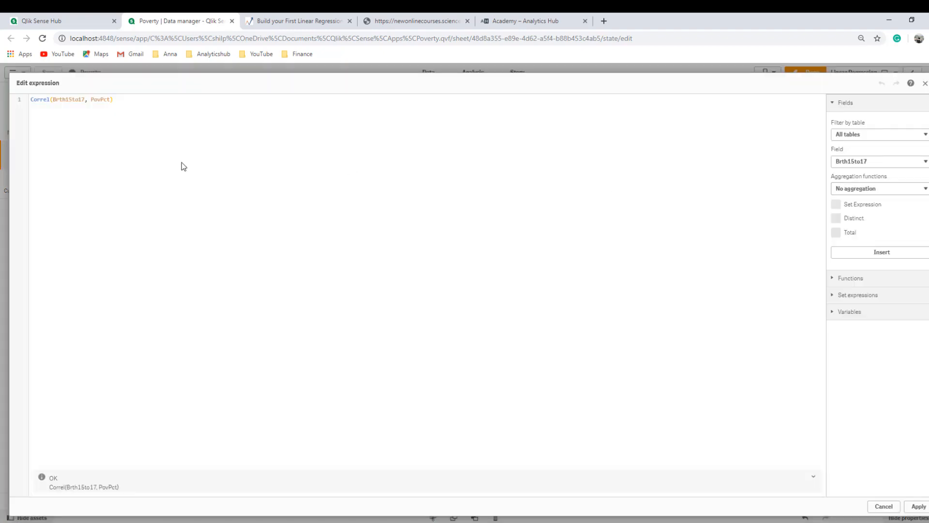
double_click(48, 100)
type("line")
key("Down")
key("Down")
key("Down")
key("Down")
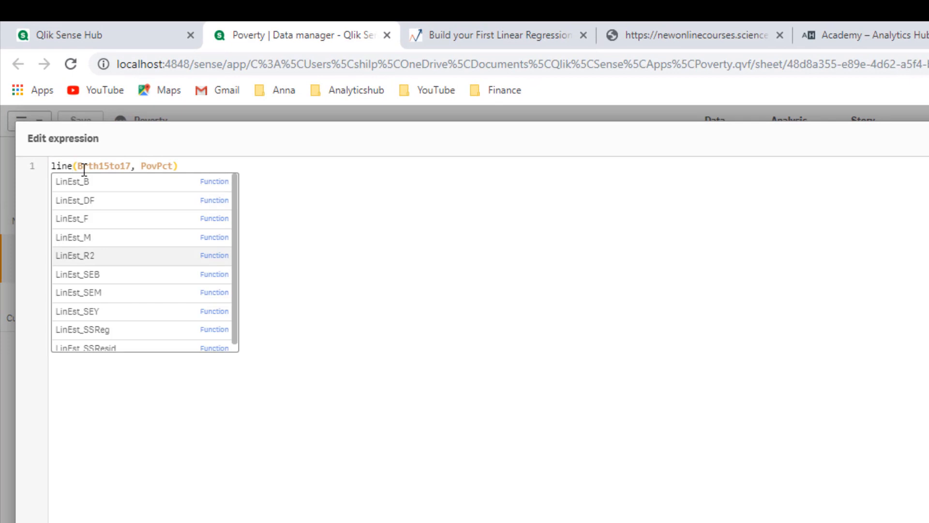
key("Return")
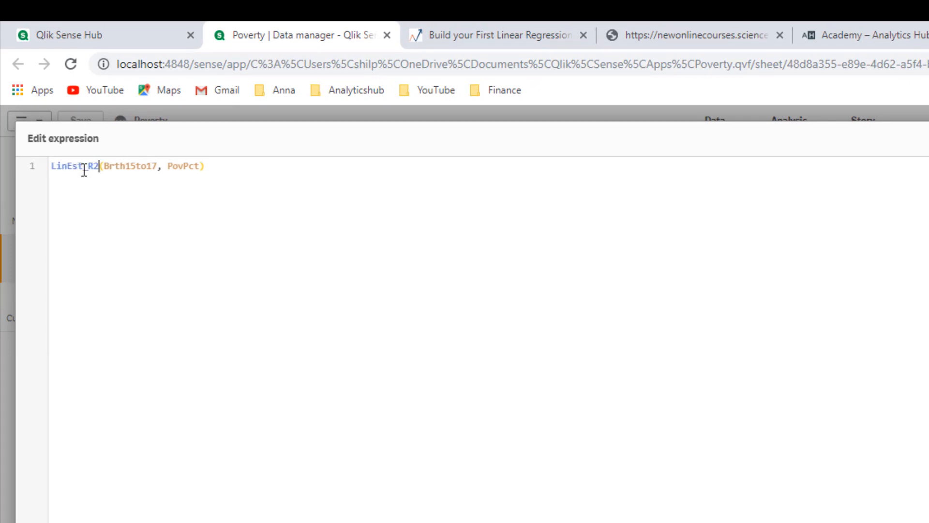
left_click(878, 500)
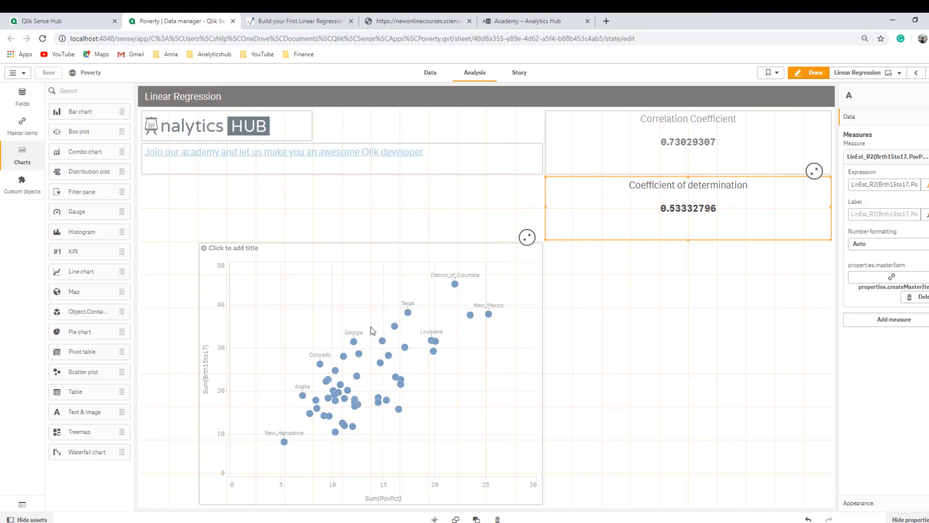
Step: Add a KPI below the determination box and open its measure expression editor
left_click_drag(73, 252, 642, 286)
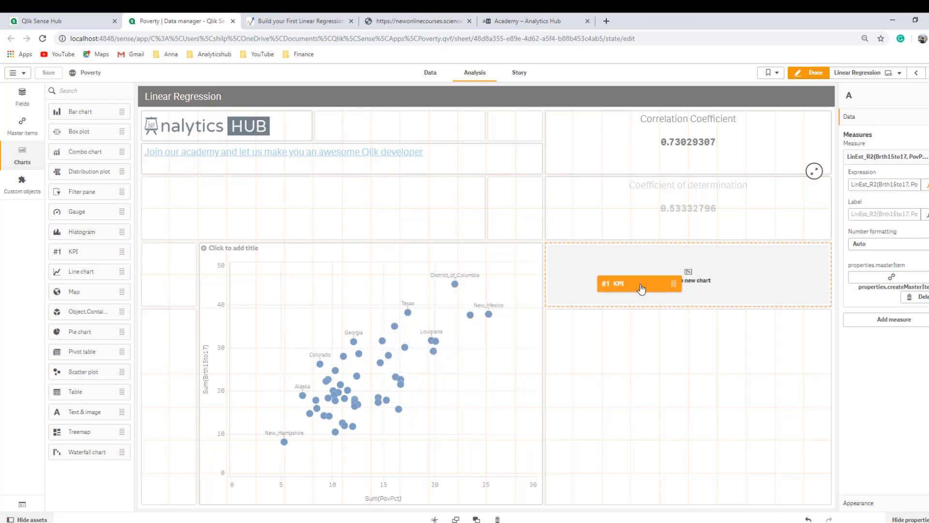
left_click(697, 280)
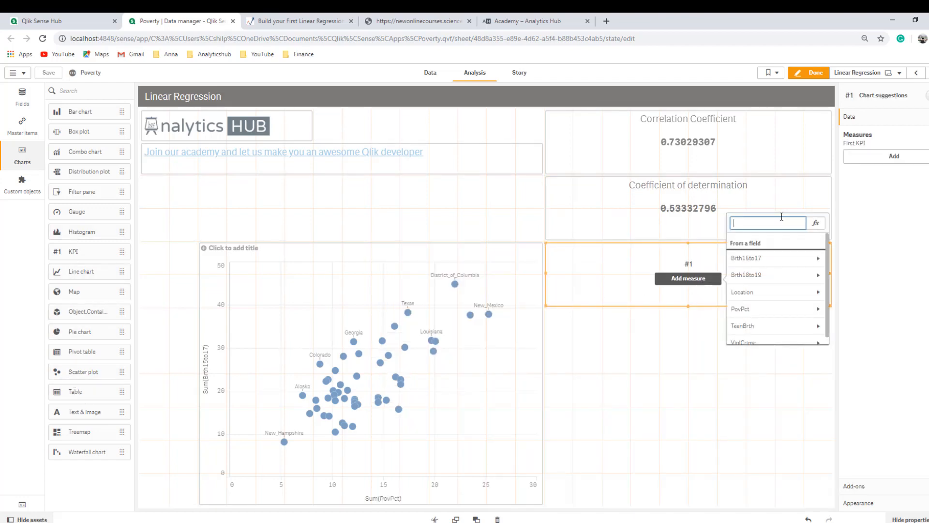
left_click(818, 221)
key("Return")
key("Return")
type("//")
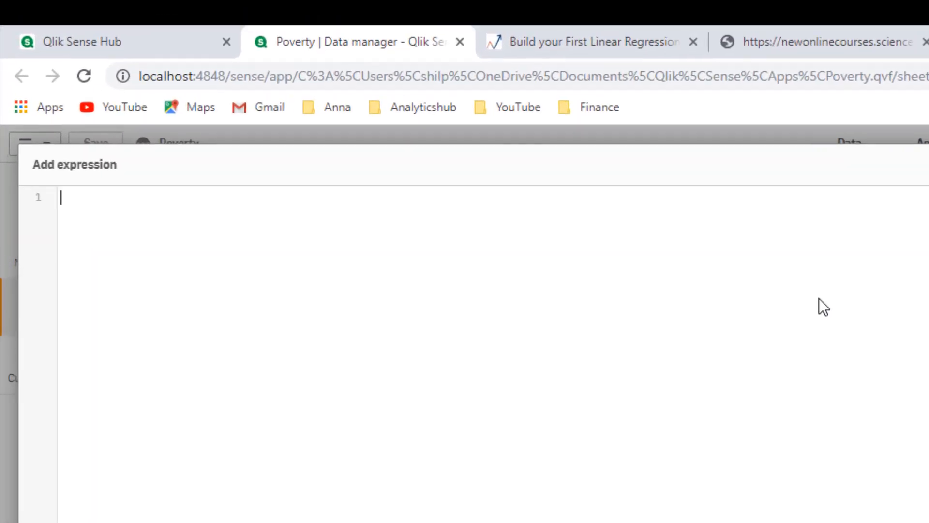
type(" y = m")
type("x + b")
Step: Write the comment // y = mx + b and remove the blank lines above it
left_click(81, 228)
left_click(145, 228)
left_click(82, 199)
key("Delete")
key("Delete")
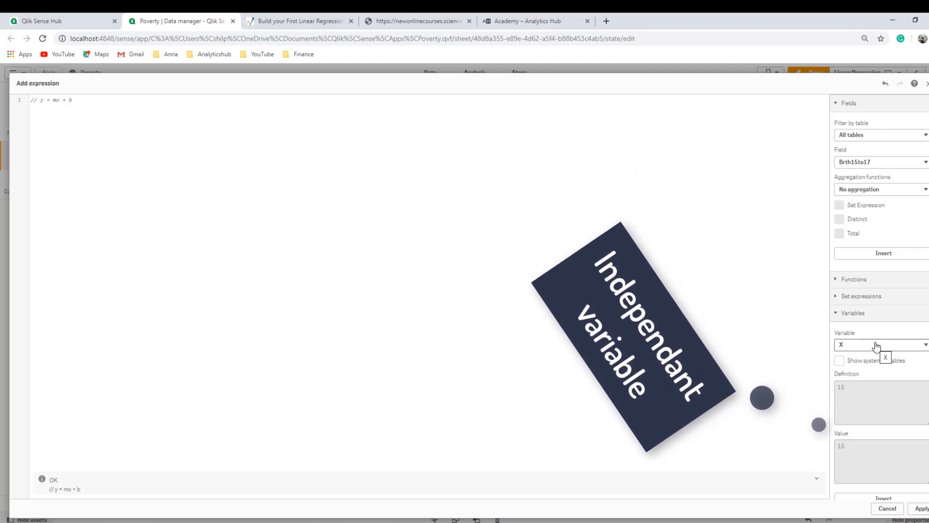
Step: Enter LinEst_M(Brth15to17, PovPct) * X + LinEst_B(Brth15to17, PovPct) as the KPI measure
left_click(76, 99)
key("Return")
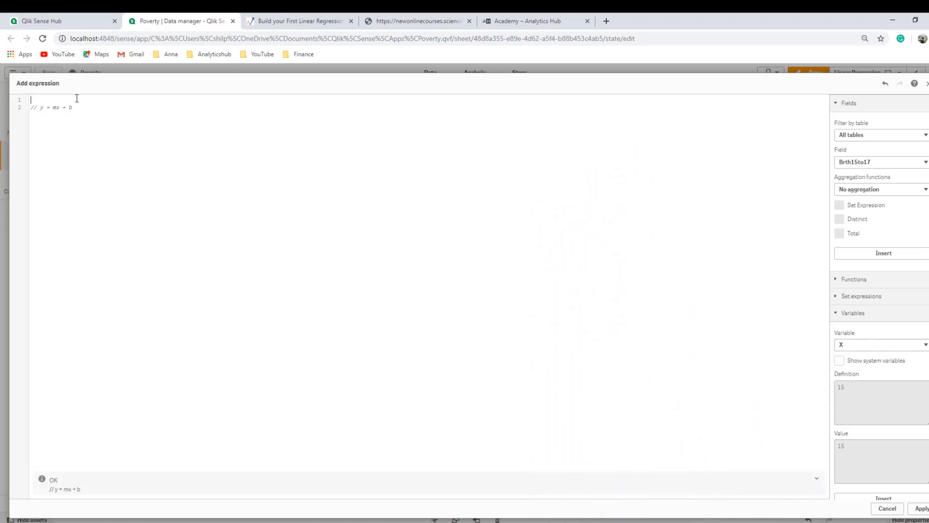
type("line")
key("Down")
key("Down")
key("Down")
key("Return")
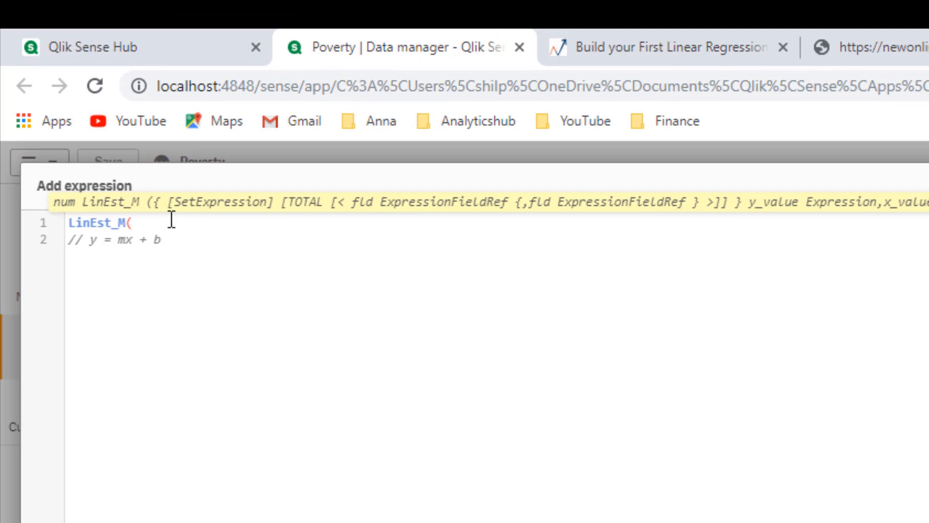
type("Brth15to17, PovPct")
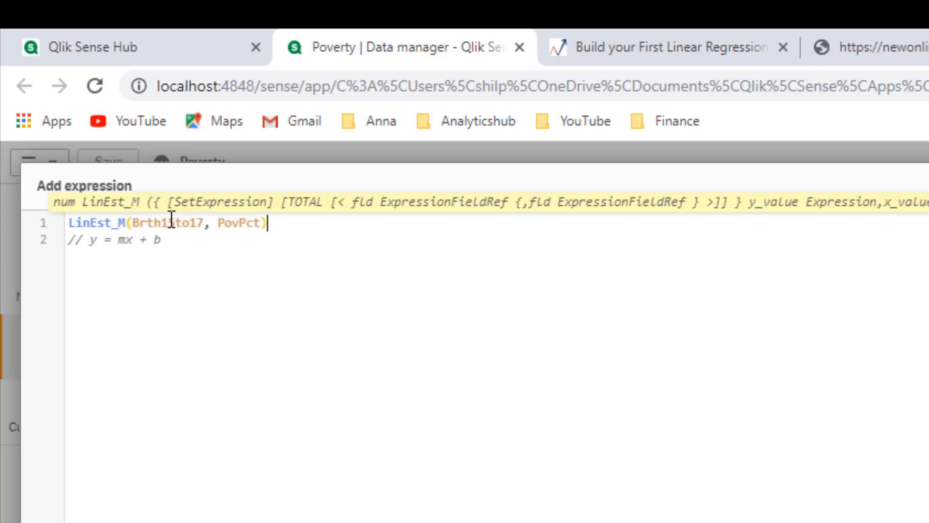
type(") * X")
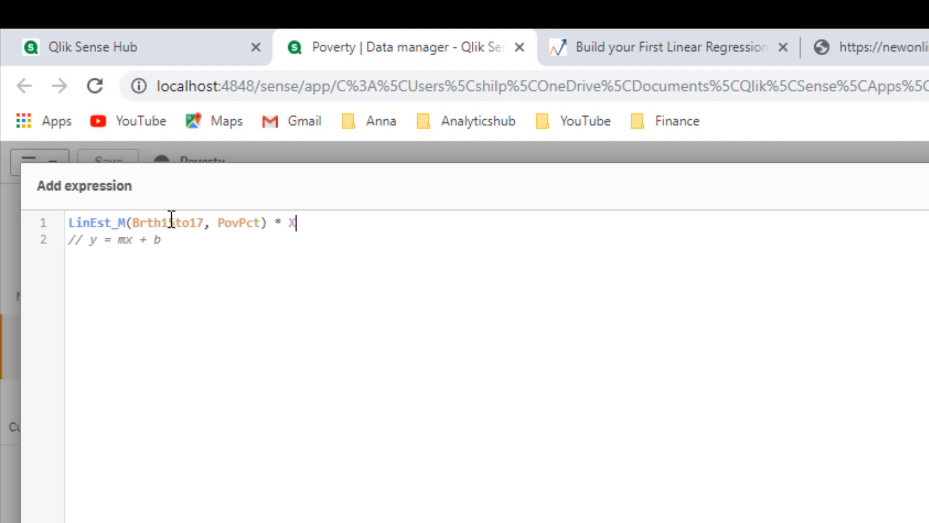
type(" + line")
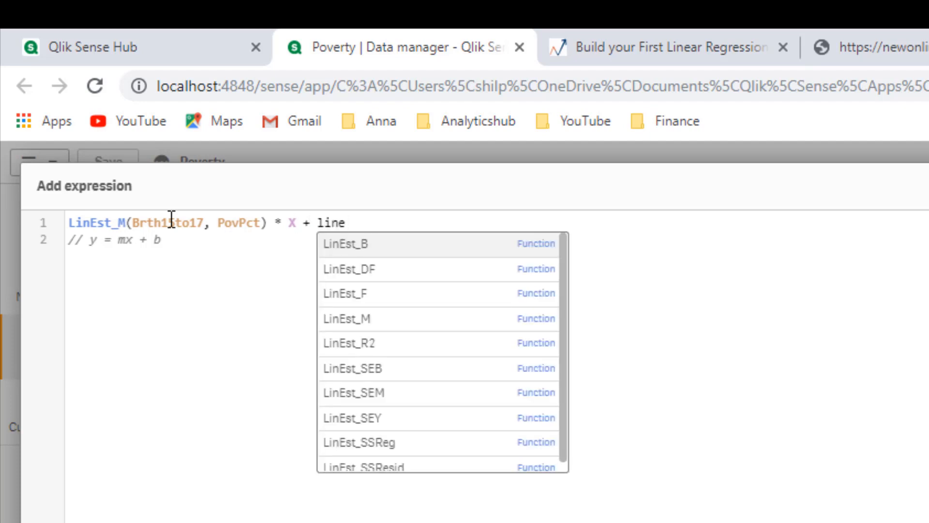
key("Return")
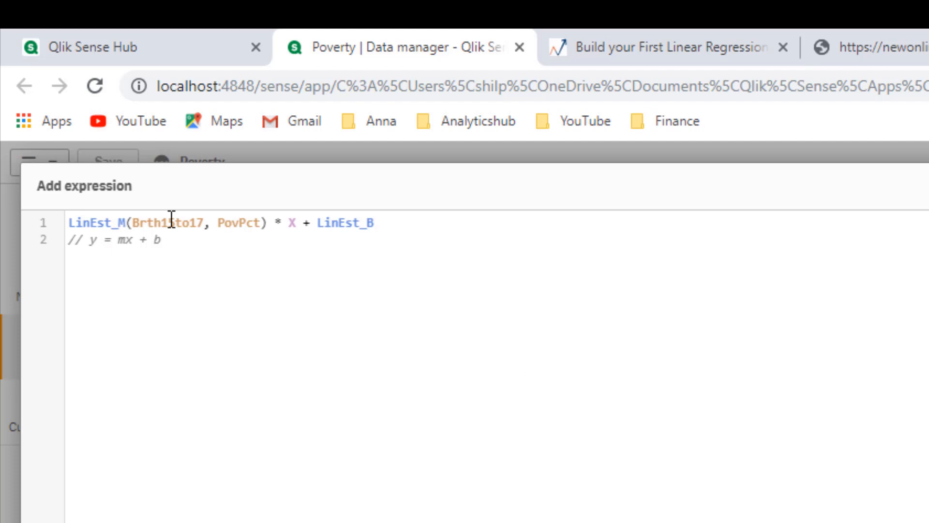
type("(")
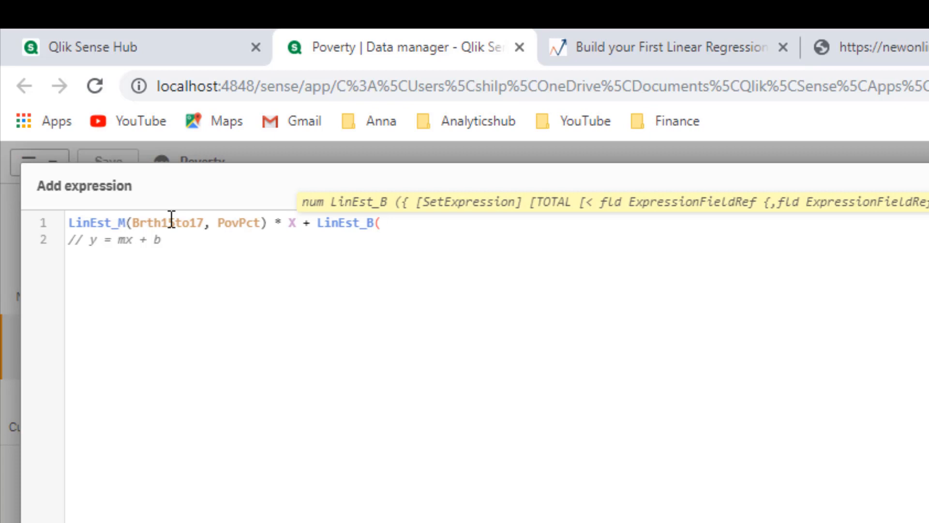
type("brt")
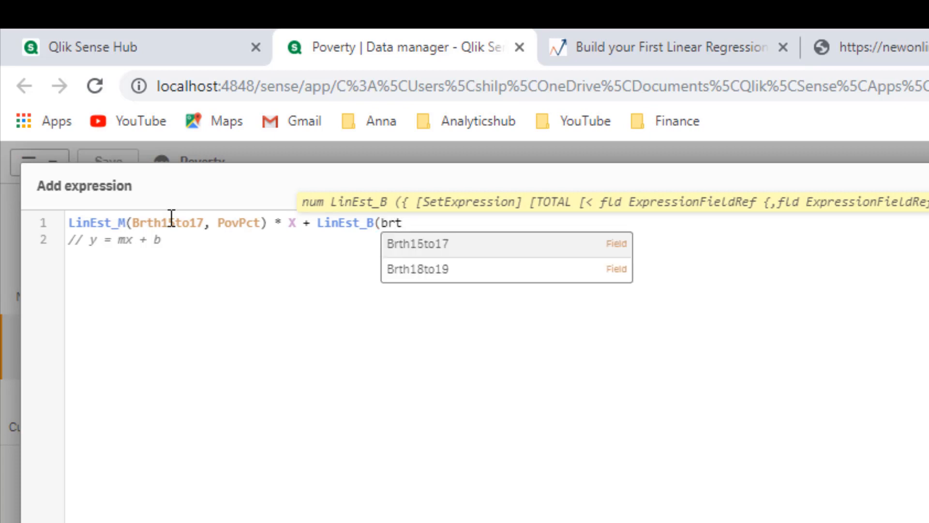
key("Return")
type(", PovPct)")
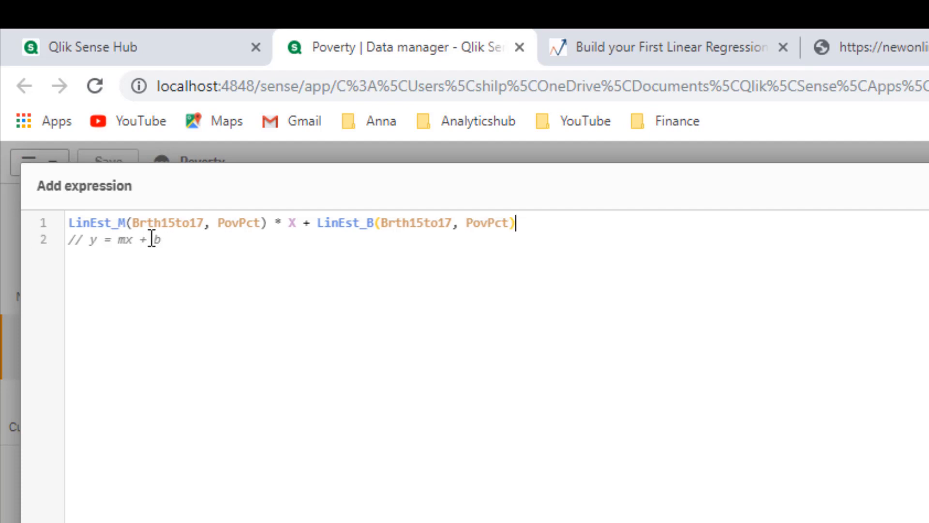
double_click(293, 231)
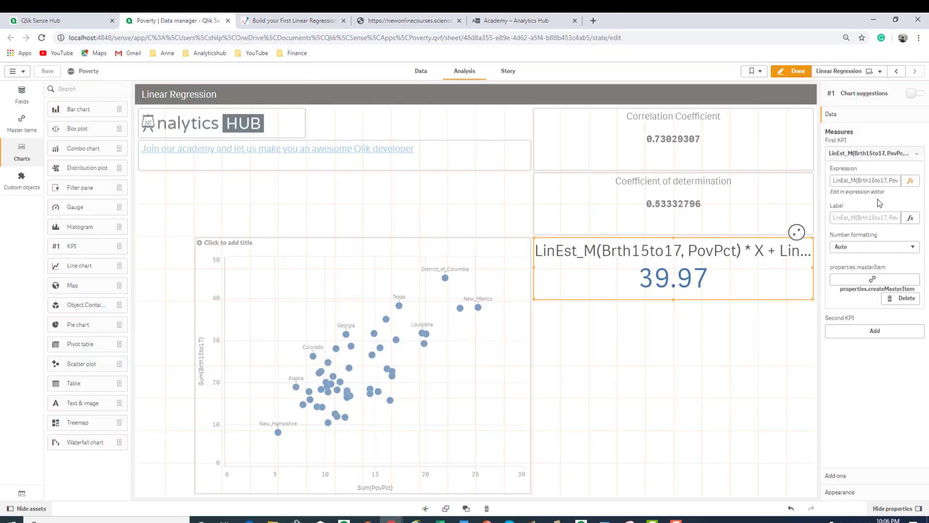
Step: Label the KPI 'Predicted Teen Pregnancy(Age 15-17)' and start adding a second measure
left_click(858, 218)
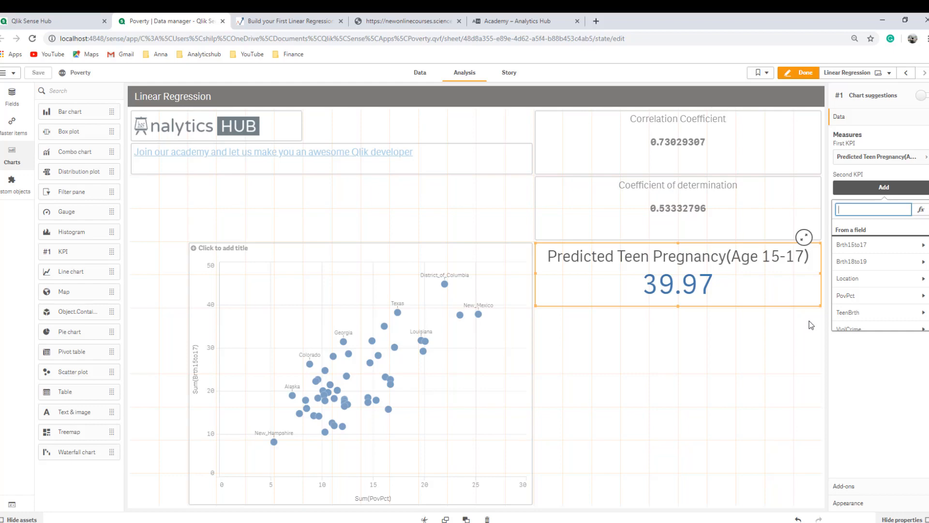
Step: Set the second KPI measure to $(X) and confirm X = 26 in the Variables dialog
left_click(921, 209)
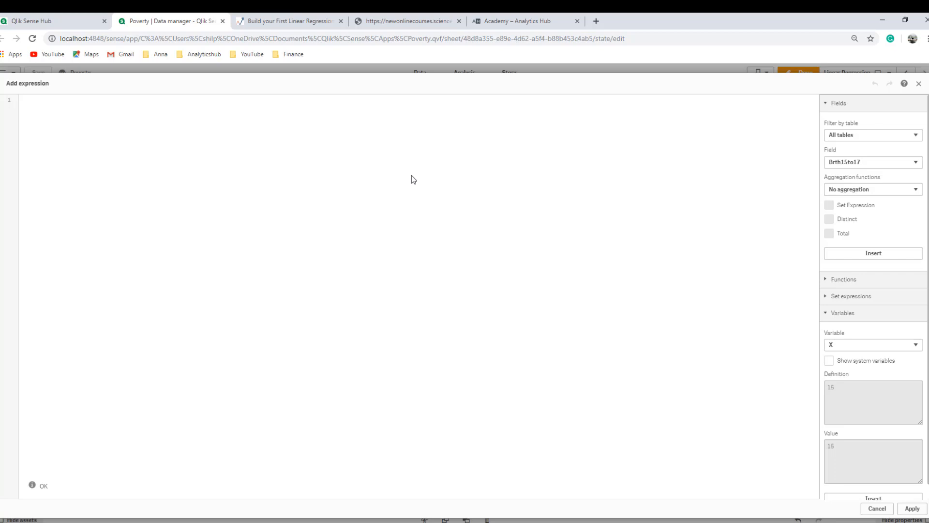
type("$(X)")
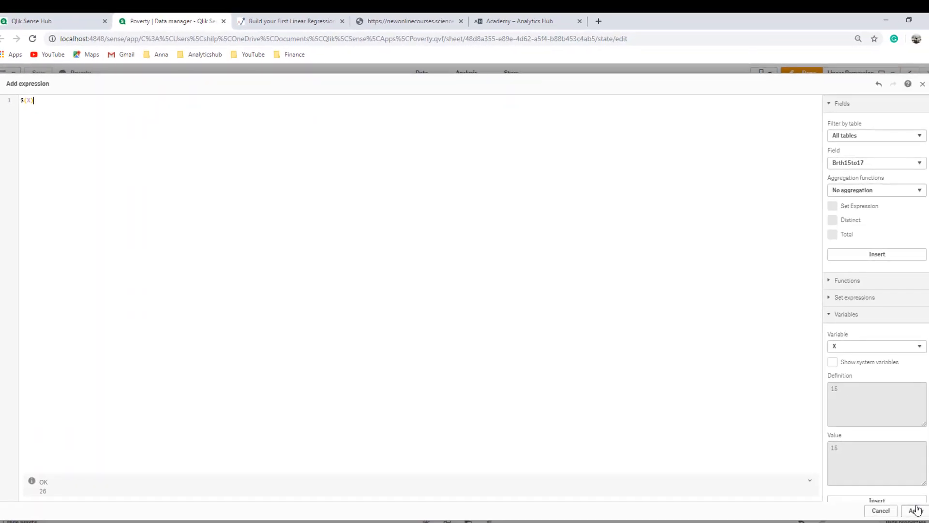
left_click(915, 511)
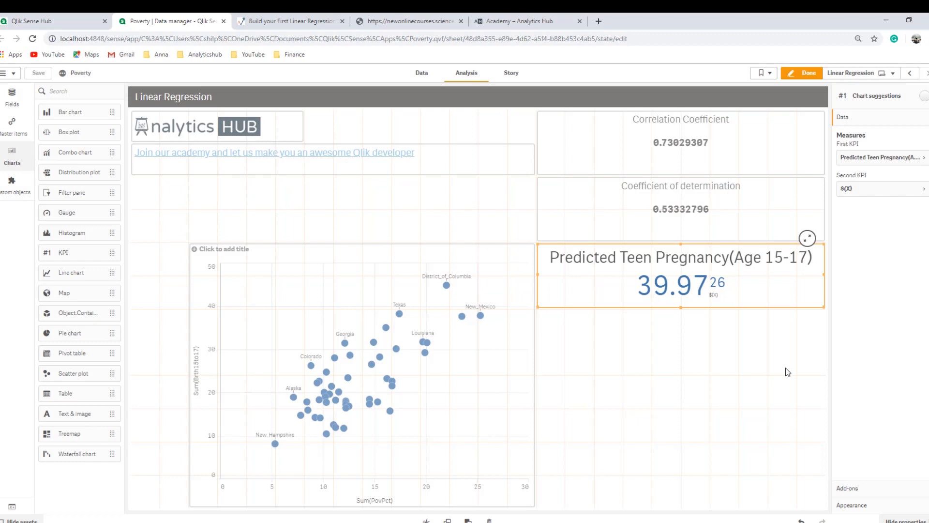
left_click(11, 506)
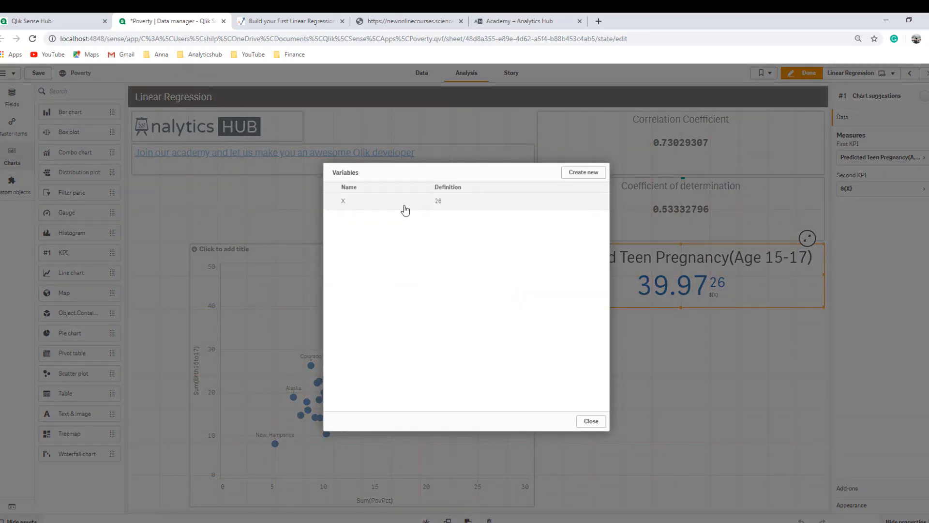
left_click(591, 421)
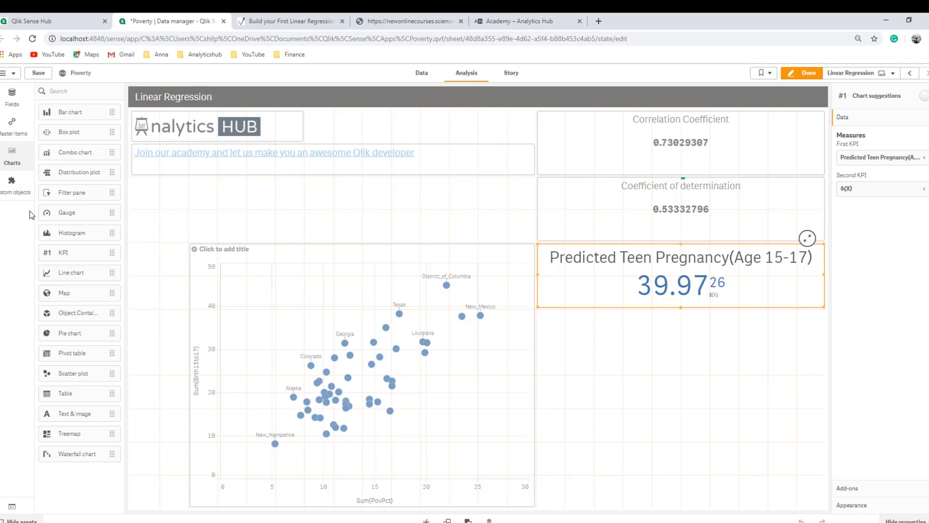
Step: Place a Variable input above the scatter plot, bound to variable X and shown as a slider
left_click(12, 183)
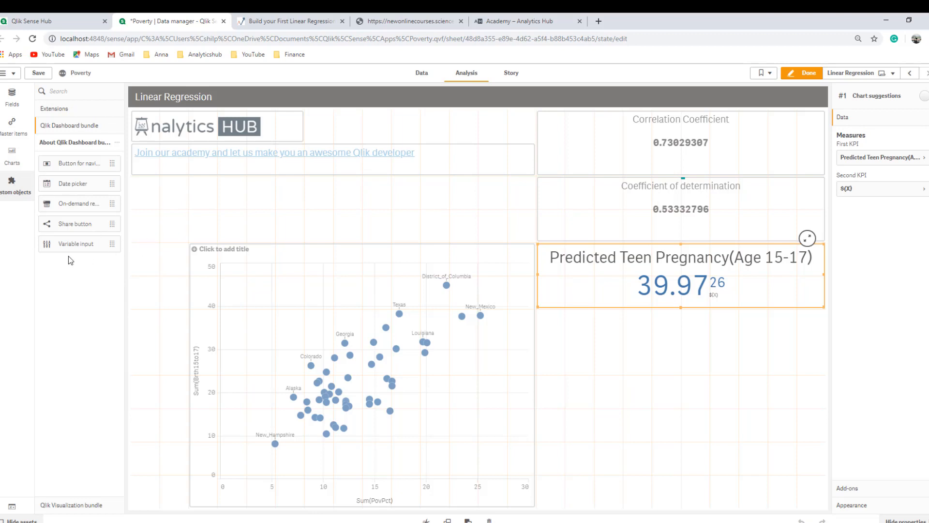
left_click_drag(64, 251, 326, 192)
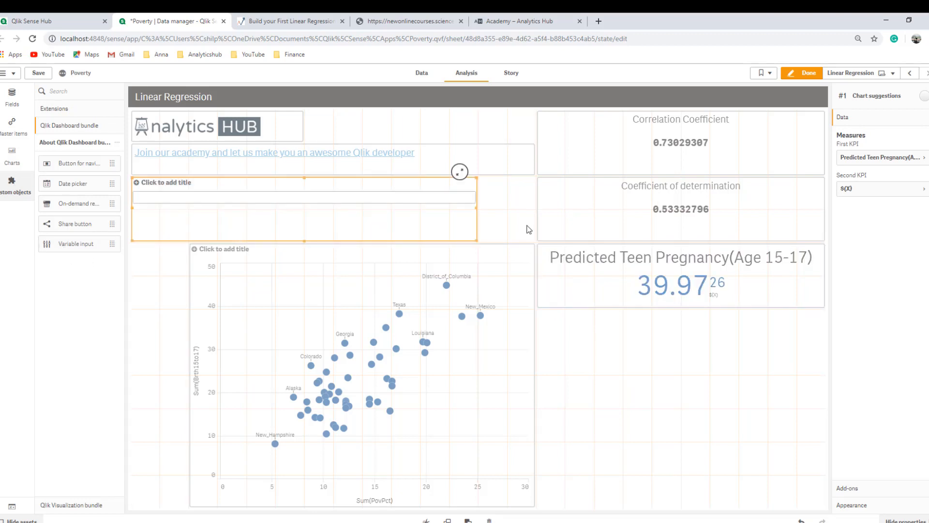
left_click(892, 310)
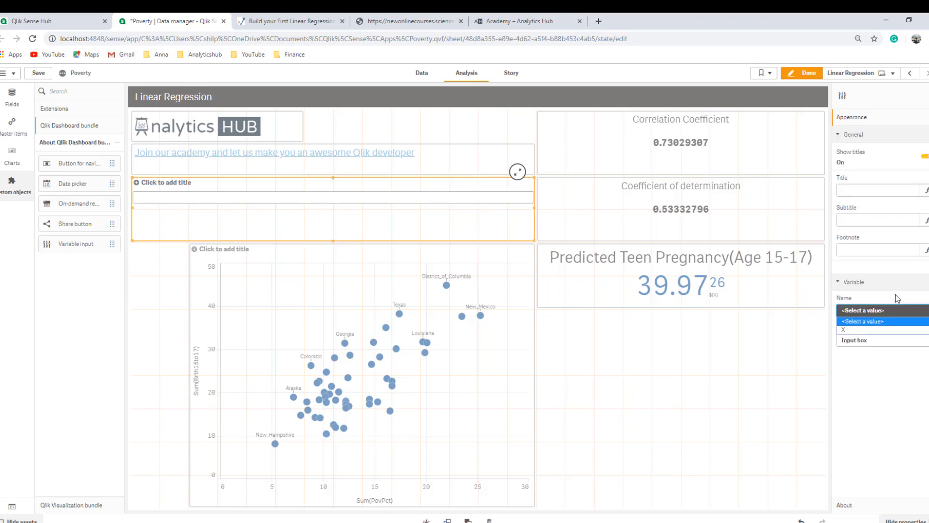
left_click(882, 330)
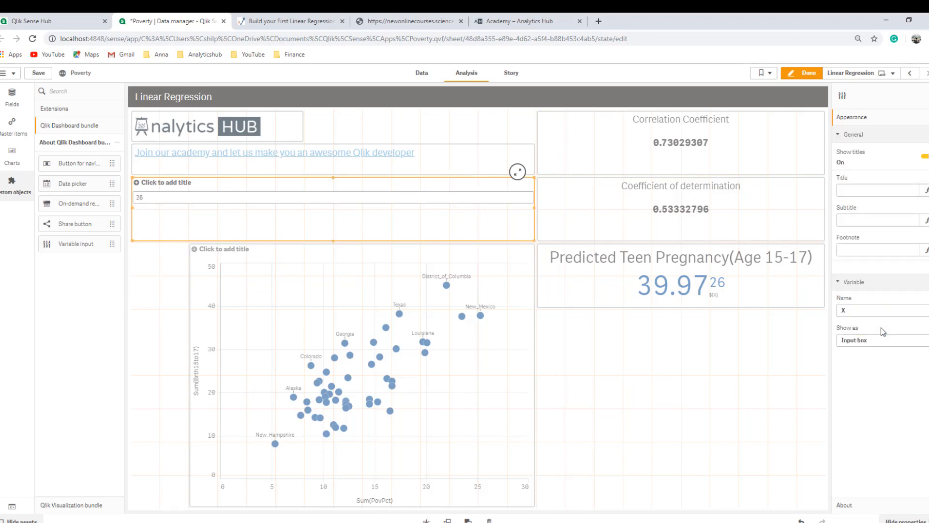
left_click(879, 342)
key("Escape")
key("Down")
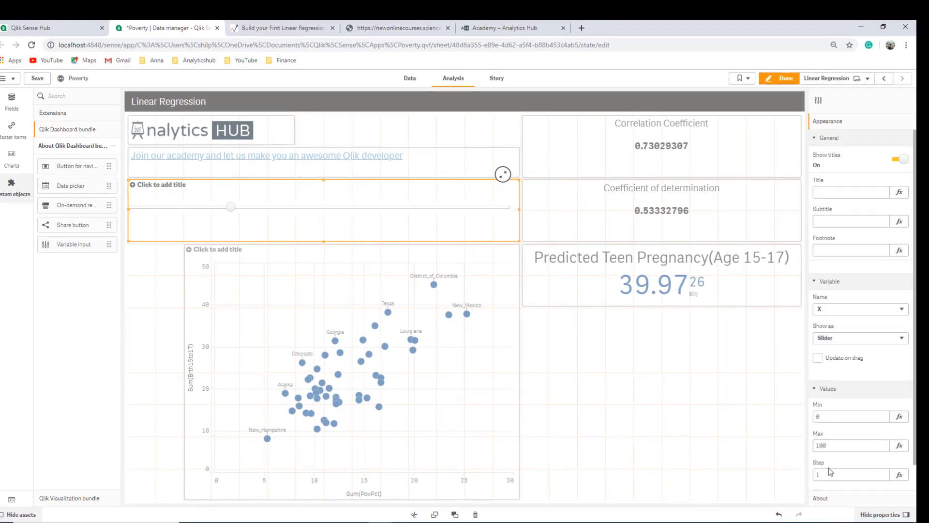
scroll(894, 450, "down", 1)
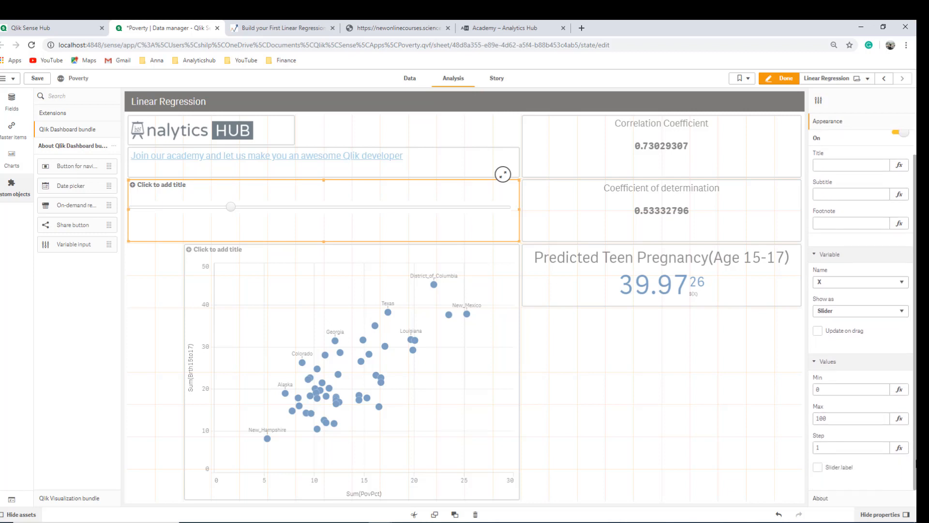
Step: Show the slider's current value and title it 'Poverty Rate(%)'
left_click(818, 466)
left_click(154, 187)
type("erty Rate(")
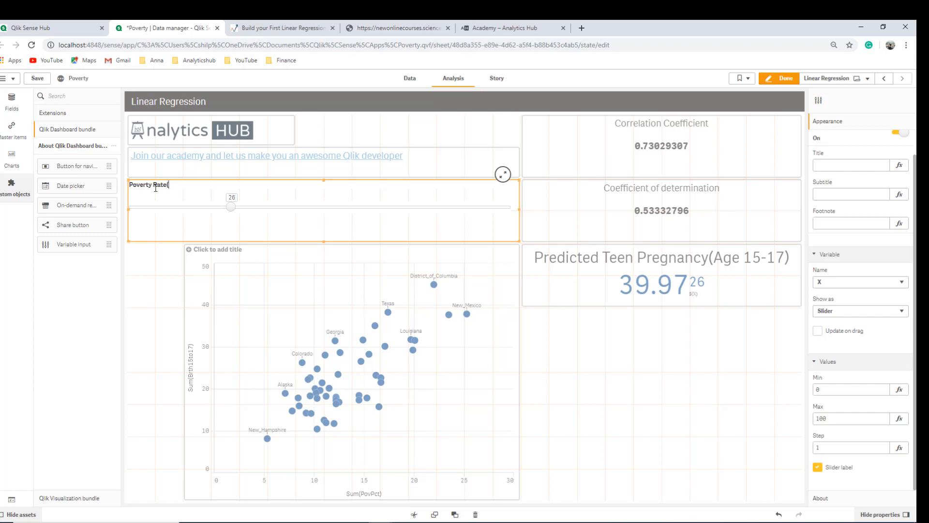
type("%")
key("Return")
Step: Add a table beneath the KPI with Location as its dimension
left_click(11, 166)
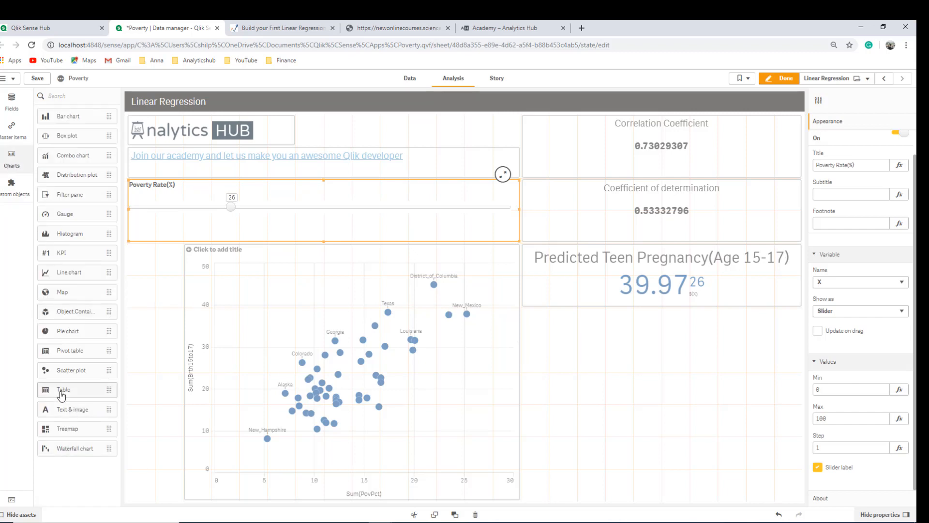
mouse_move(64, 390)
left_mouse_down()
mouse_move(495, 388)
mouse_move(649, 366)
left_mouse_up()
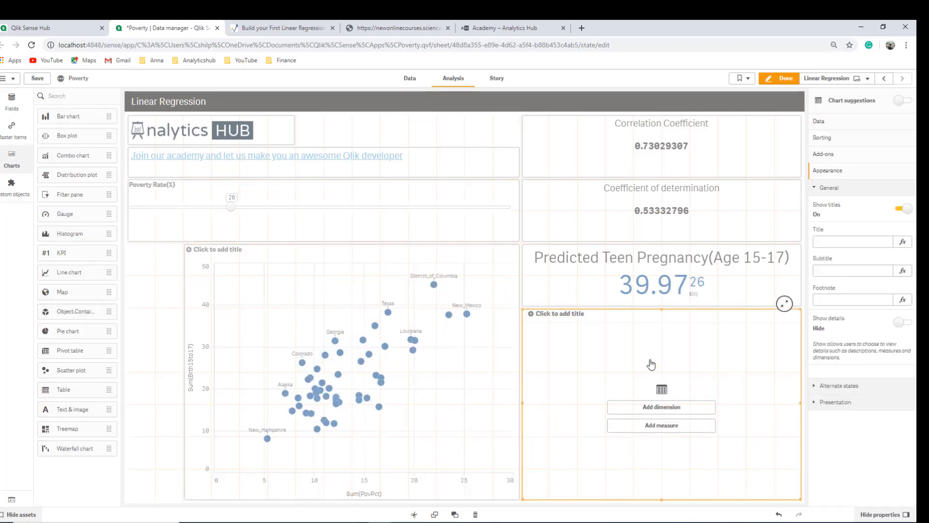
left_click(612, 409)
type("location")
key("Return")
left_click(863, 171)
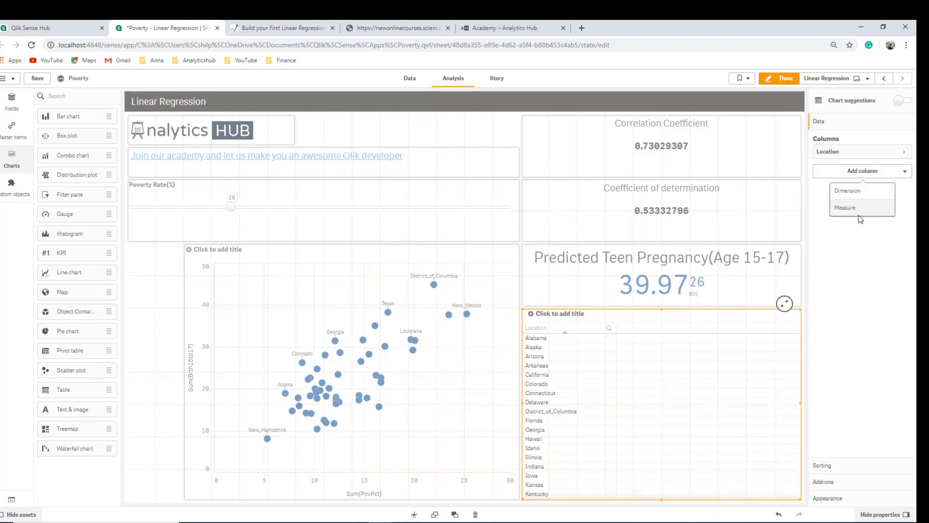
Step: Add Sum(Brth15to17) and Sum(PovPct) as the table's measure columns
left_click(860, 209)
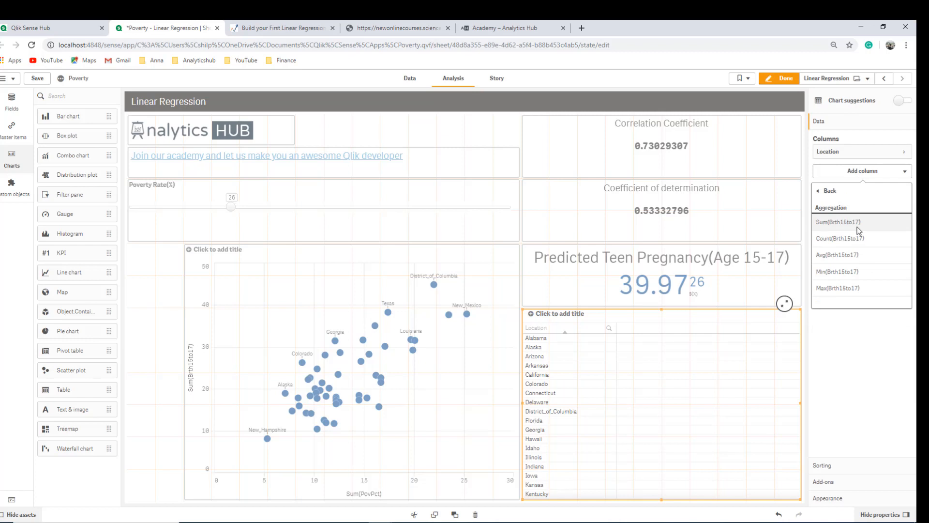
left_click(858, 231)
left_click(862, 191)
left_click(856, 226)
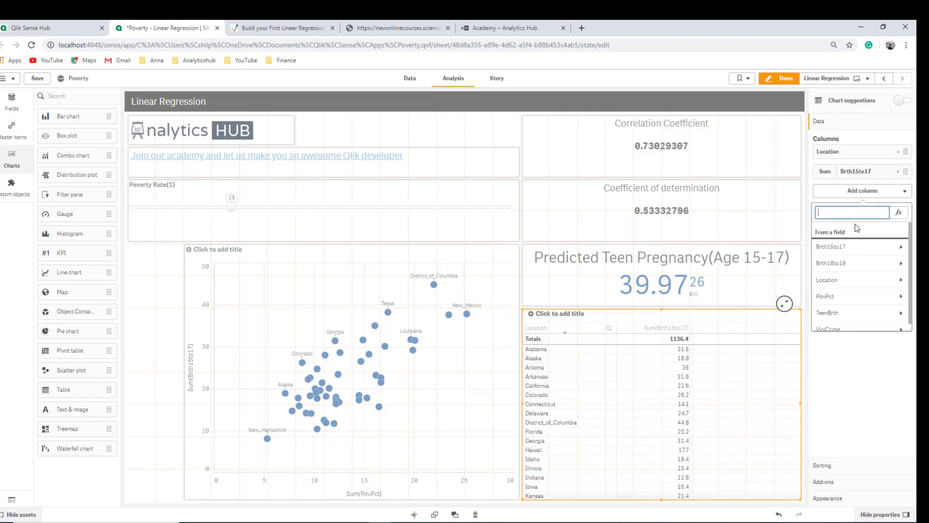
left_click(845, 295)
type("T")
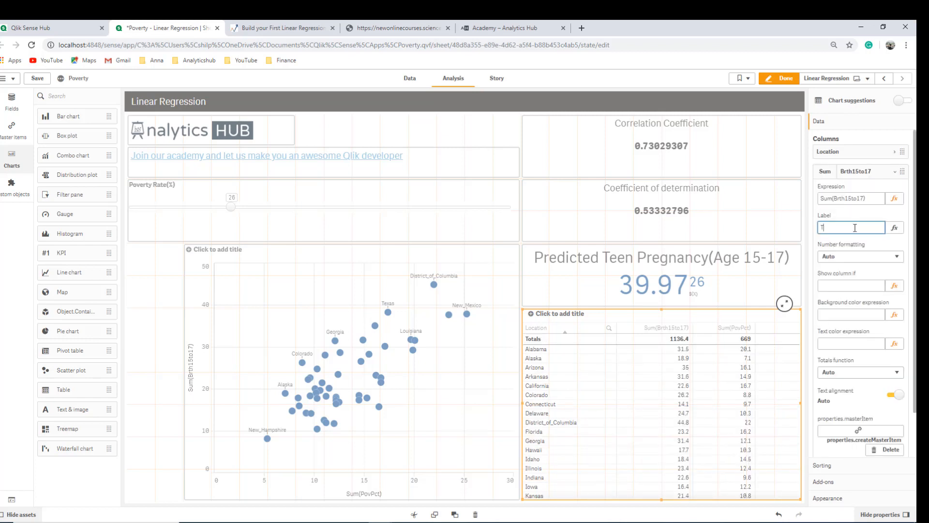
type("enage B")
type("irt")
type("-17")
Step: Label the columns 'Teenage Birth %(15-17)' and 'Poverty Rate %'
left_click(856, 170)
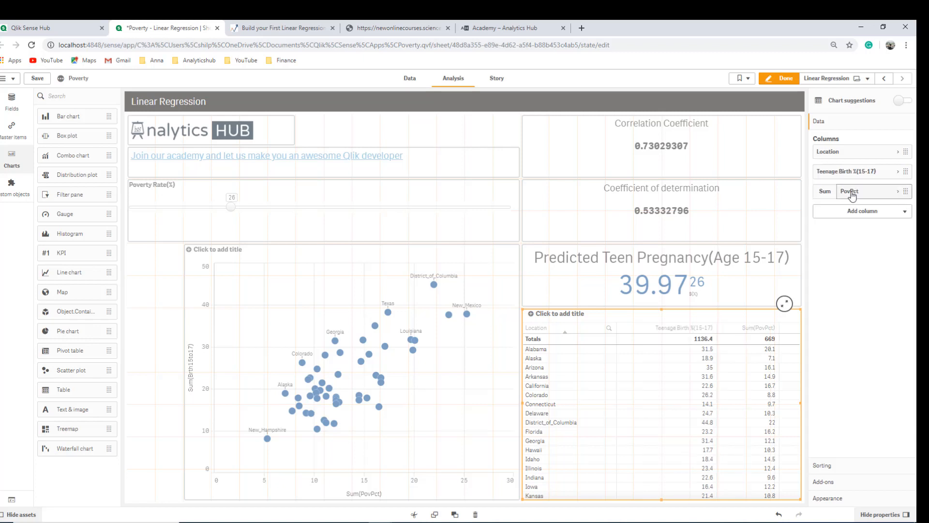
left_click(849, 190)
left_click(860, 249)
type("PovertyRate")
left_click(726, 265)
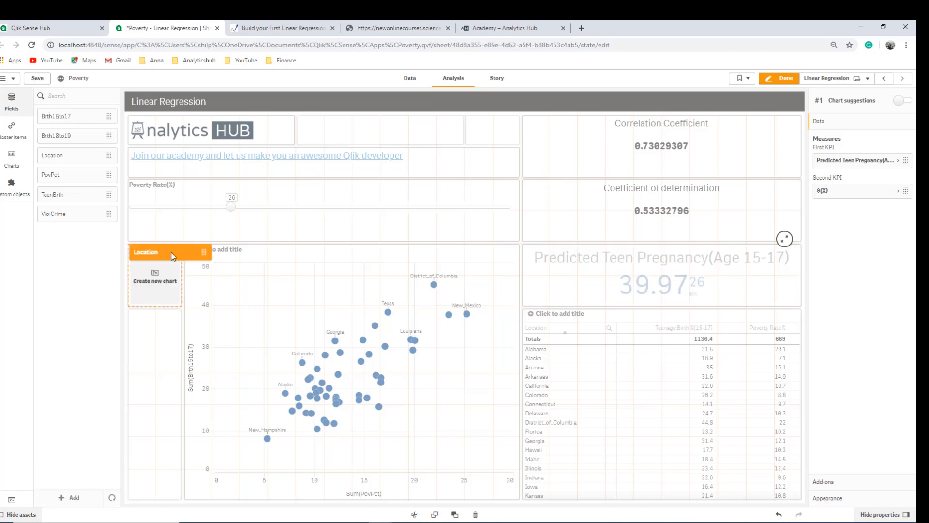
Step: Drop the Location field left of the scatter plot as a State filter pane
left_click(11, 101)
left_click_drag(73, 155, 165, 274)
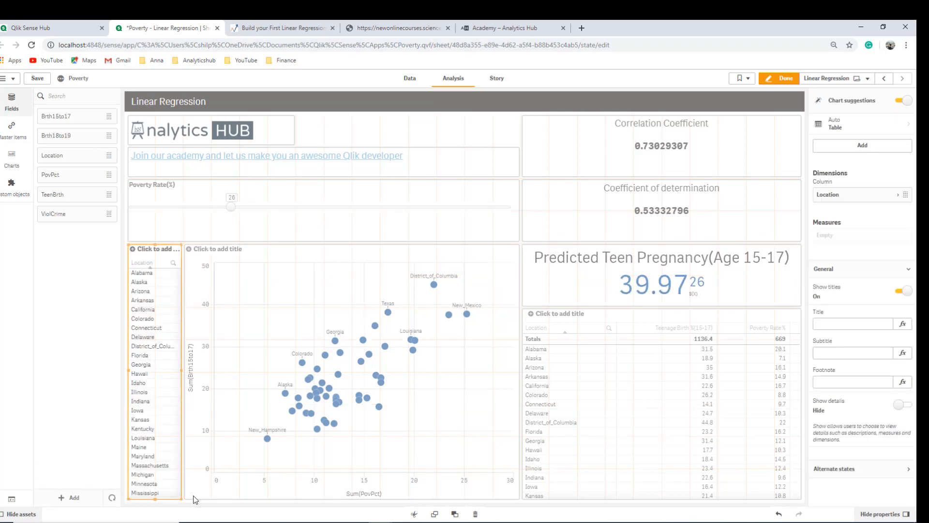
left_click(354, 291)
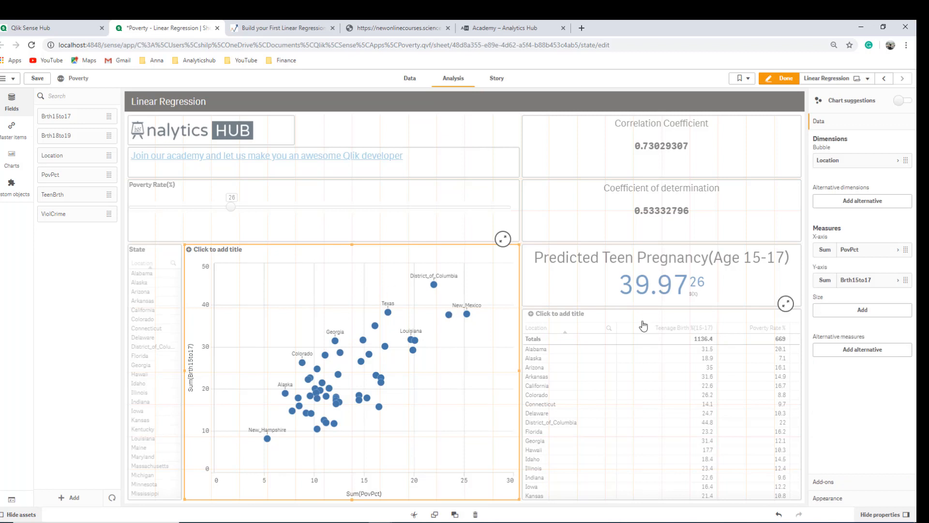
Step: Colour scatter points by measure Sum(PovPct) with custom colours and turn the legend off
left_click(828, 499)
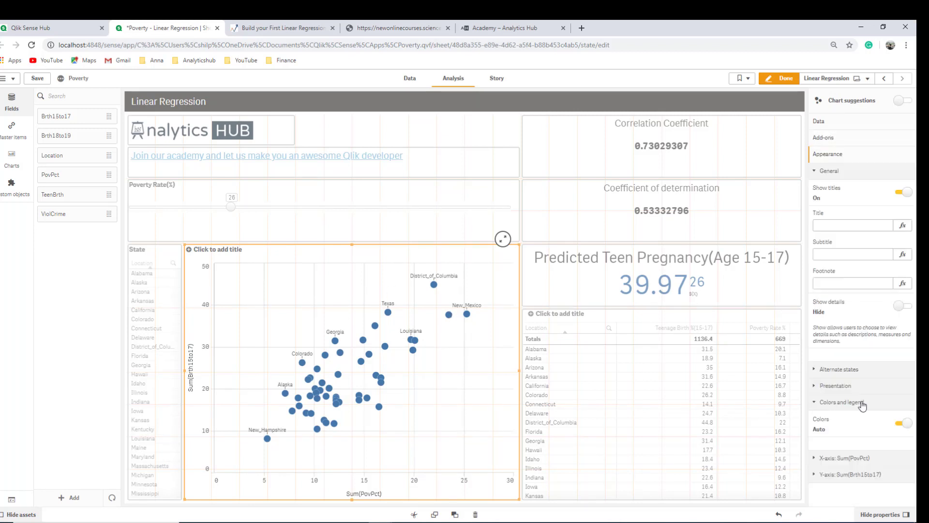
left_click(908, 424)
scroll(871, 421, "down", 1)
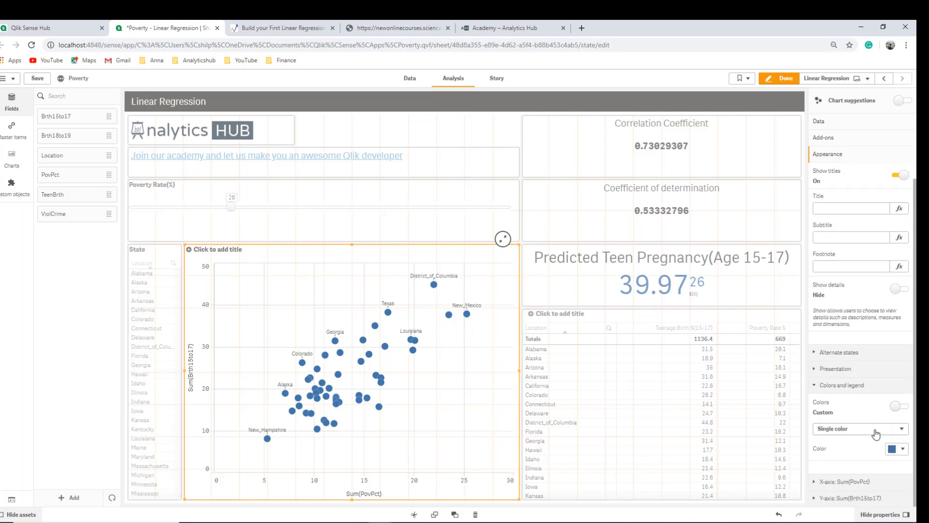
left_click(871, 429)
left_click(869, 456)
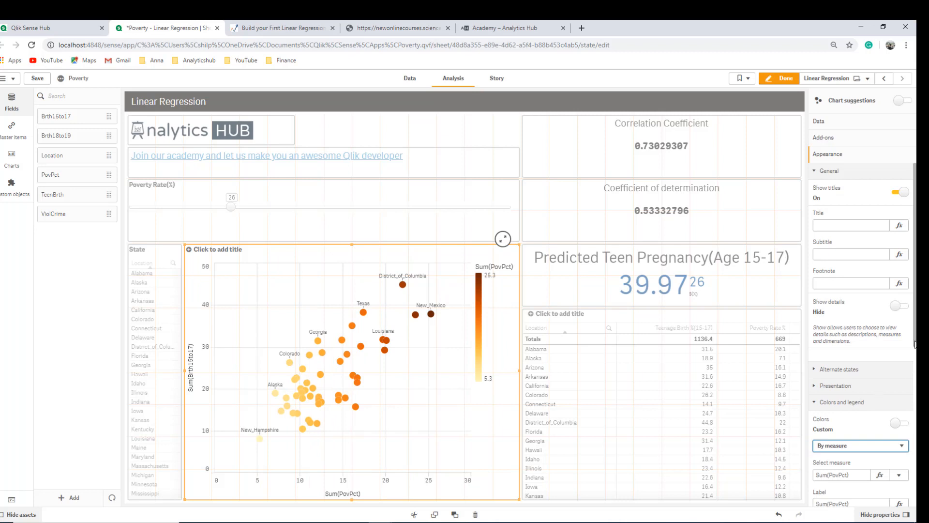
left_click_drag(915, 343, 915, 480)
left_click(899, 443)
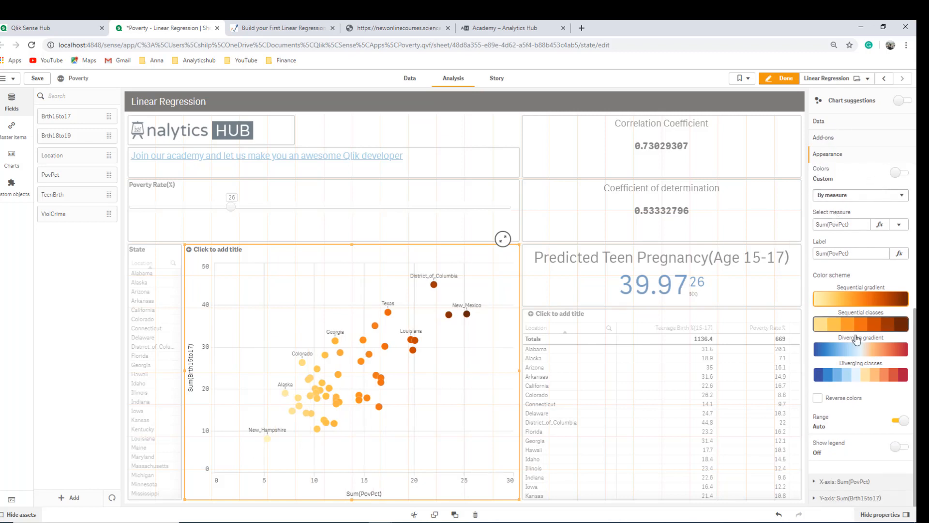
Step: Label the x-axis PovPct measure 'Poverty Rate(%)'
left_click(854, 482)
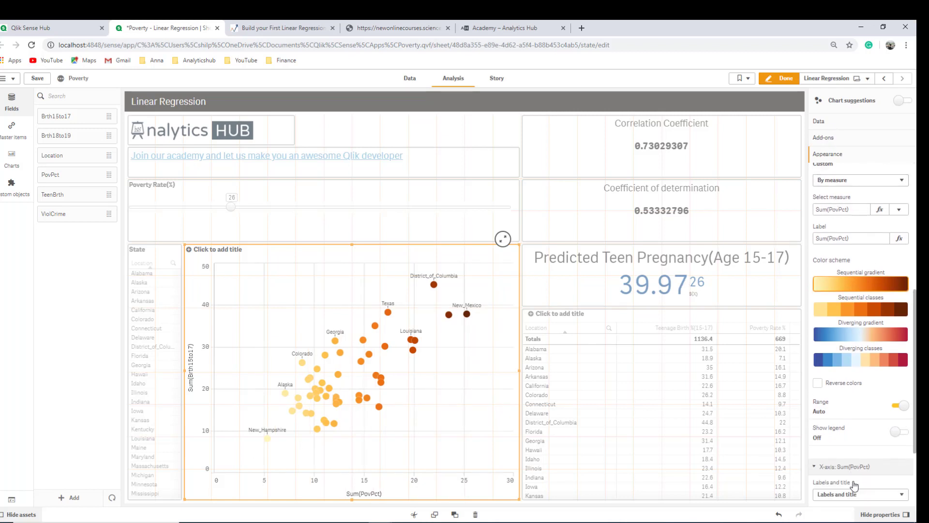
left_click(864, 124)
left_click(857, 250)
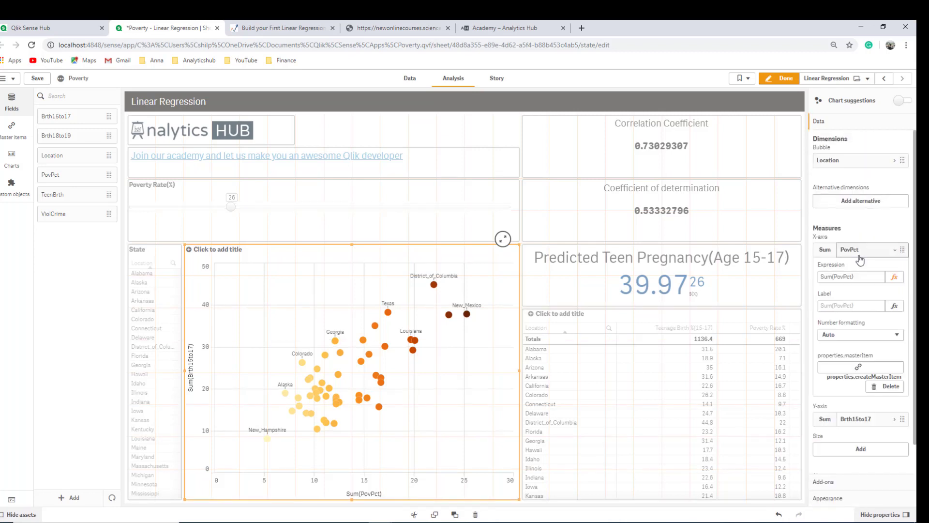
left_click(868, 306)
type("overty Rate(%")
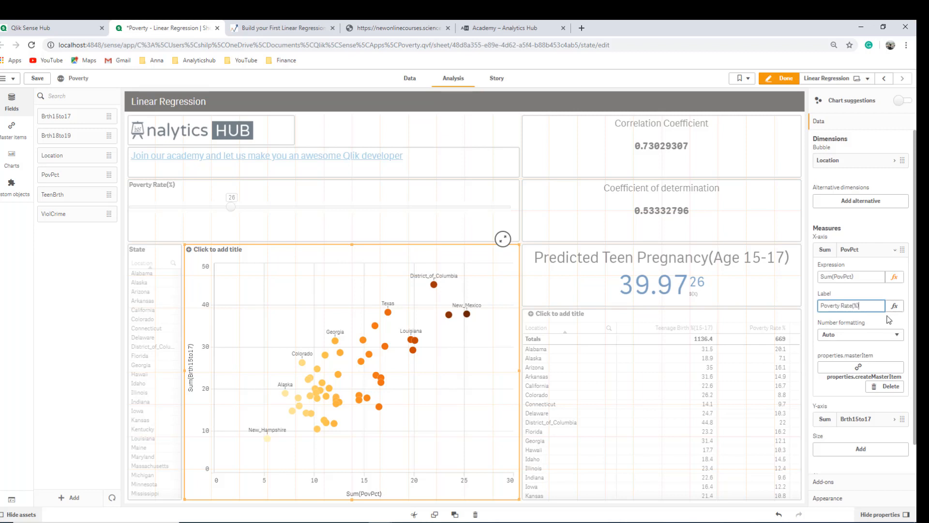
key("Return")
left_click(876, 250)
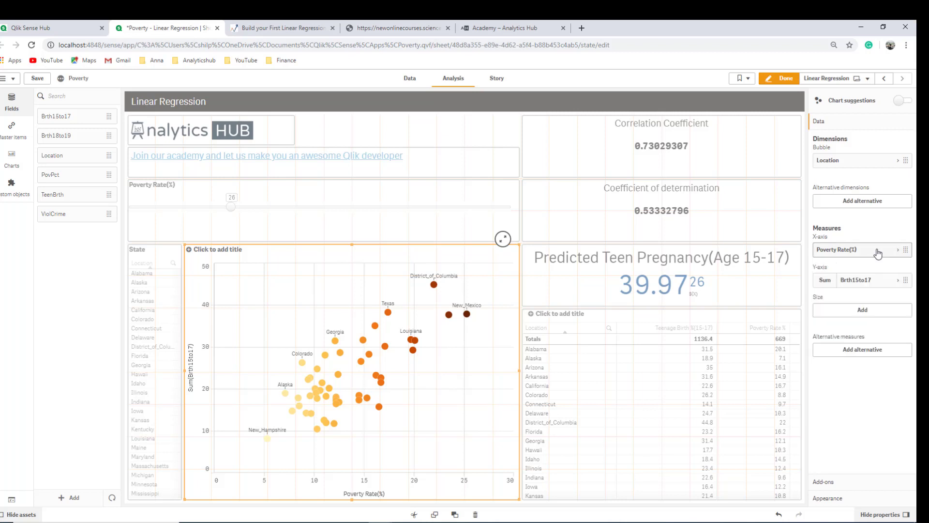
Step: Label the y-axis Brth15to17 measure 'Teenage Birth %(Age 15-17)'
left_click(864, 280)
left_click(864, 336)
type("Teeage")
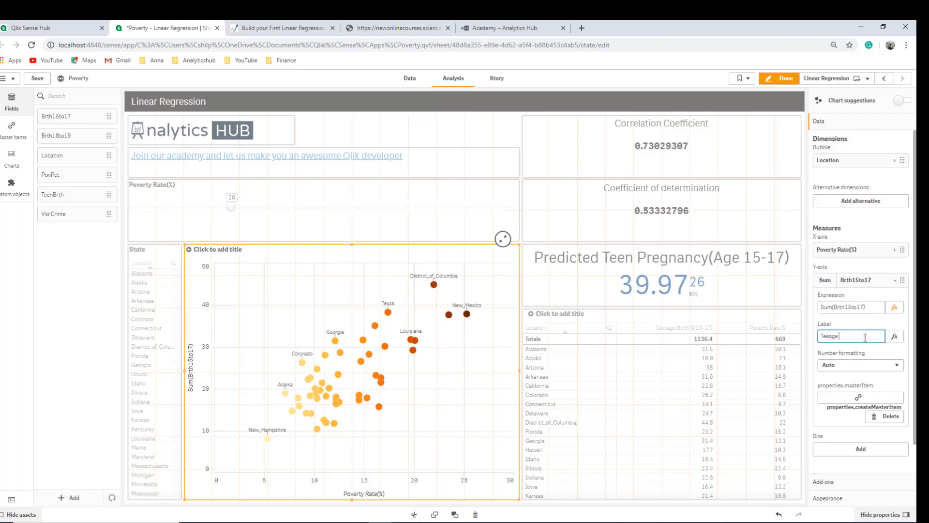
type(" Birth %(Ag")
type("e 15-17)")
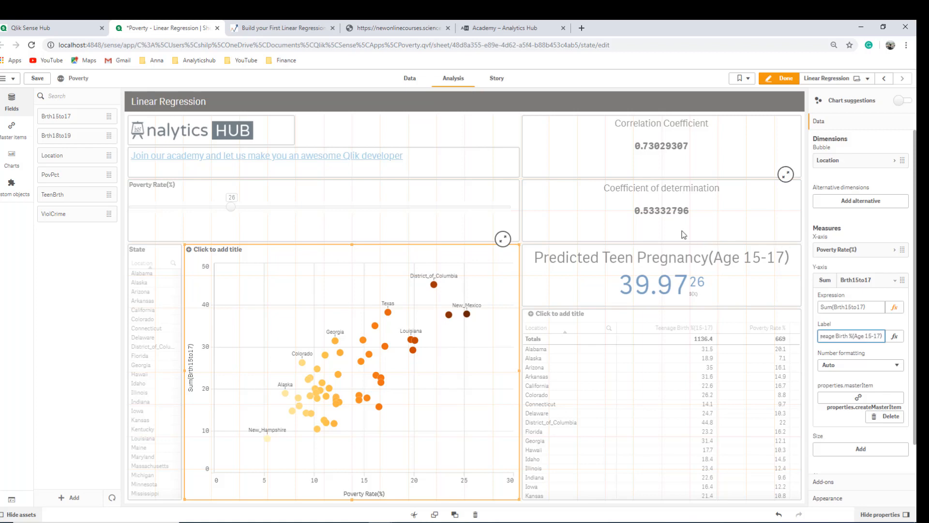
Step: Leave edit mode and drag the Poverty Rate(%) slider from 26 to 21, then 15, predicting 24.87
left_click(781, 77)
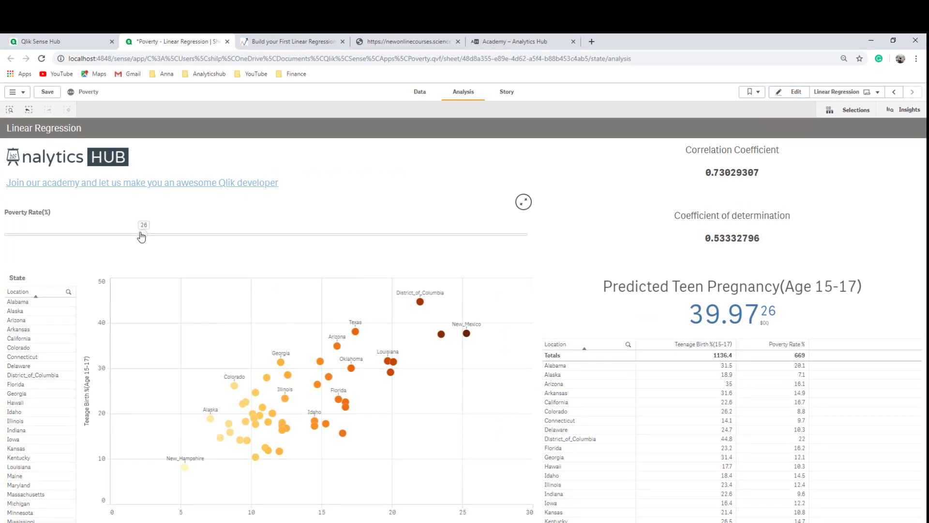
left_click_drag(142, 236, 116, 236)
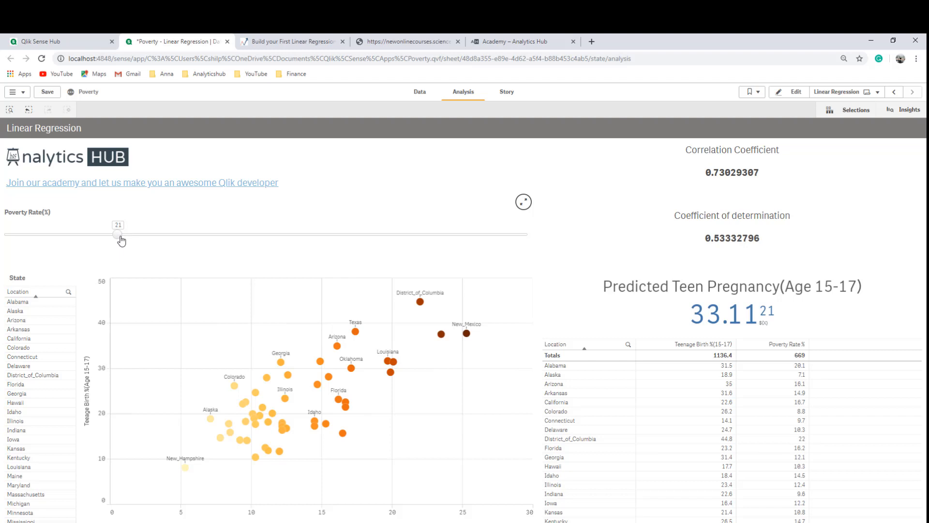
left_click_drag(118, 240, 87, 238)
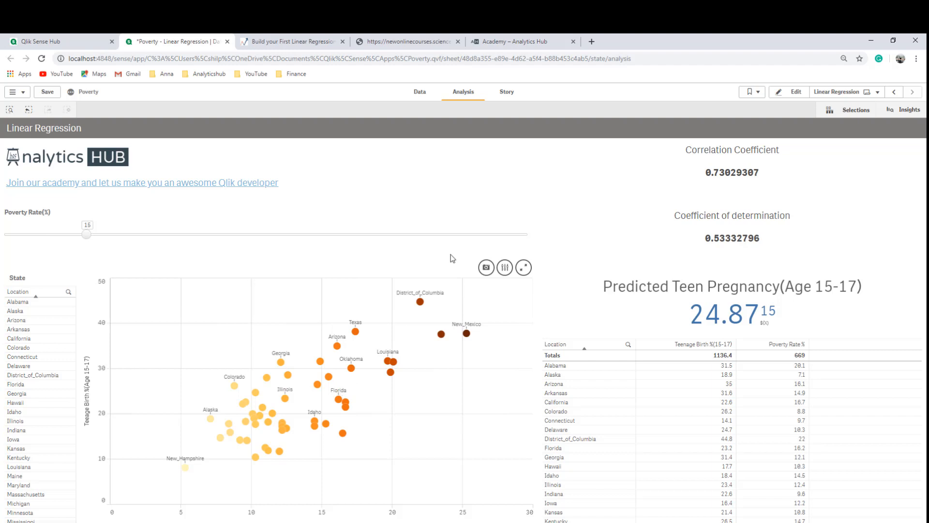
Step: Lasso-select 11 states in the scatter plot, giving correlation 0.93 and prediction 18.49
left_click(419, 300)
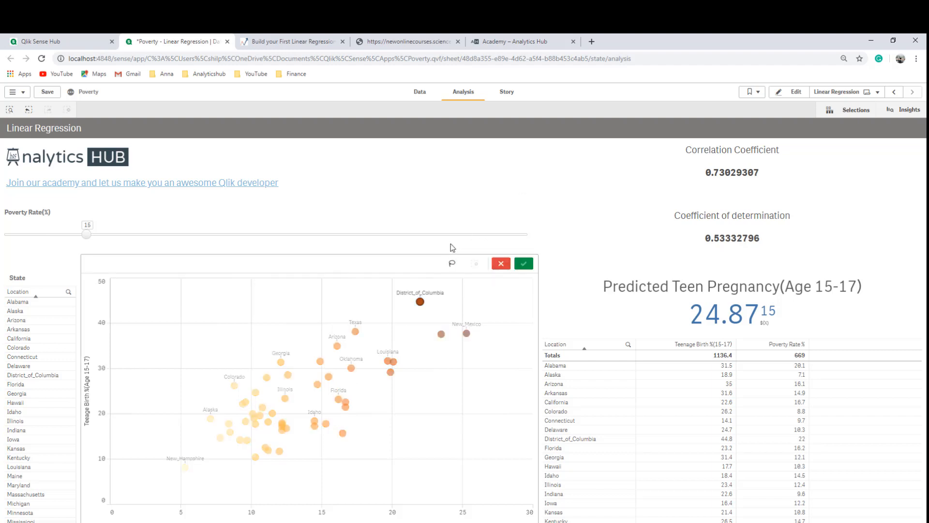
left_click_drag(324, 395, 405, 366)
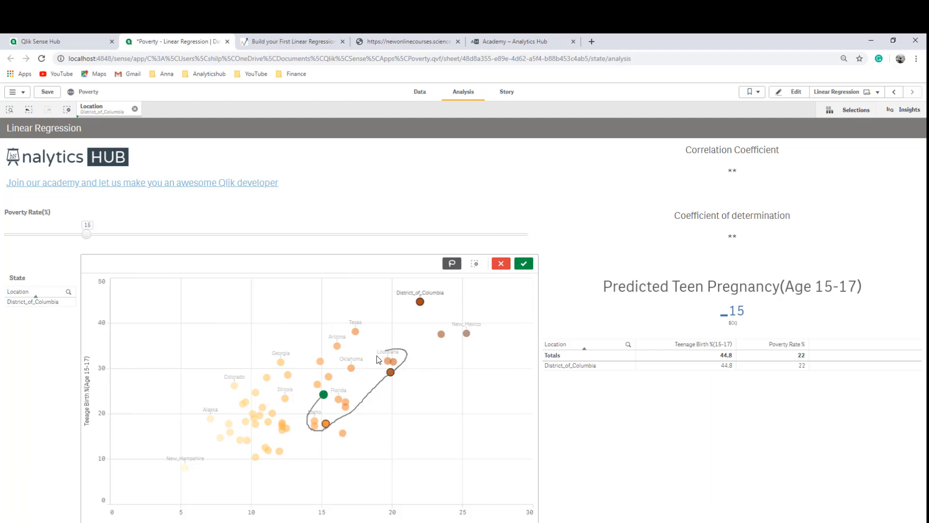
left_click_drag(404, 365, 326, 395)
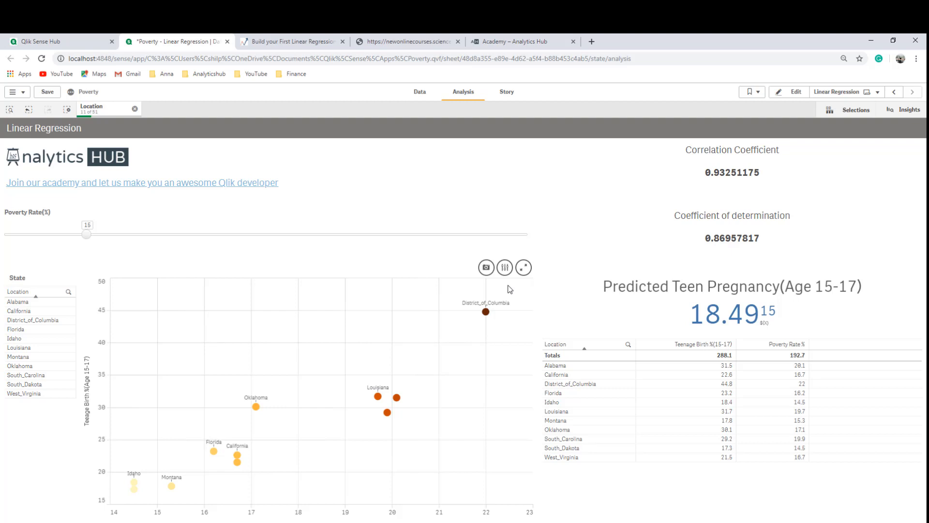
Step: Switch to the Analytics Hub Academy browser tab and scroll to the Free, Pro and Enterprise plans
left_click(515, 42)
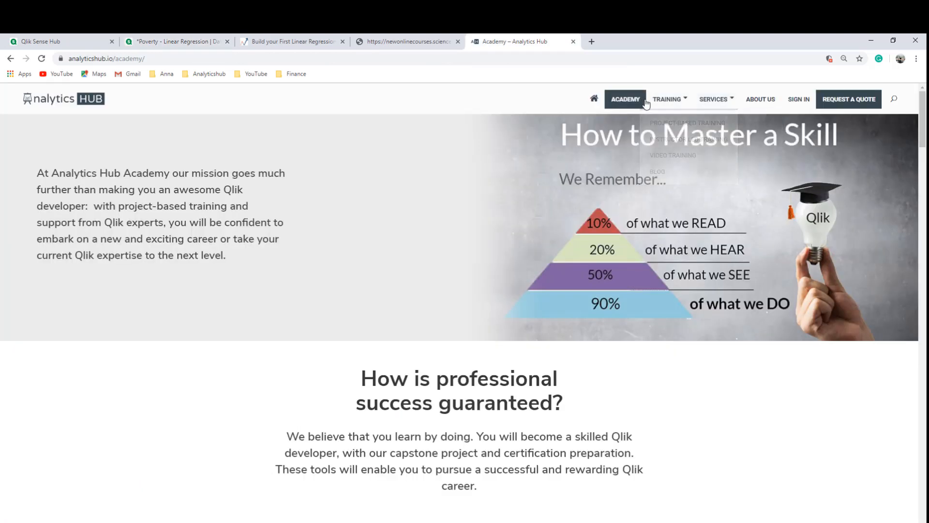
mouse_move(923, 134)
left_mouse_down()
mouse_move(924, 330)
mouse_move(925, 206)
mouse_move(925, 221)
left_mouse_up()
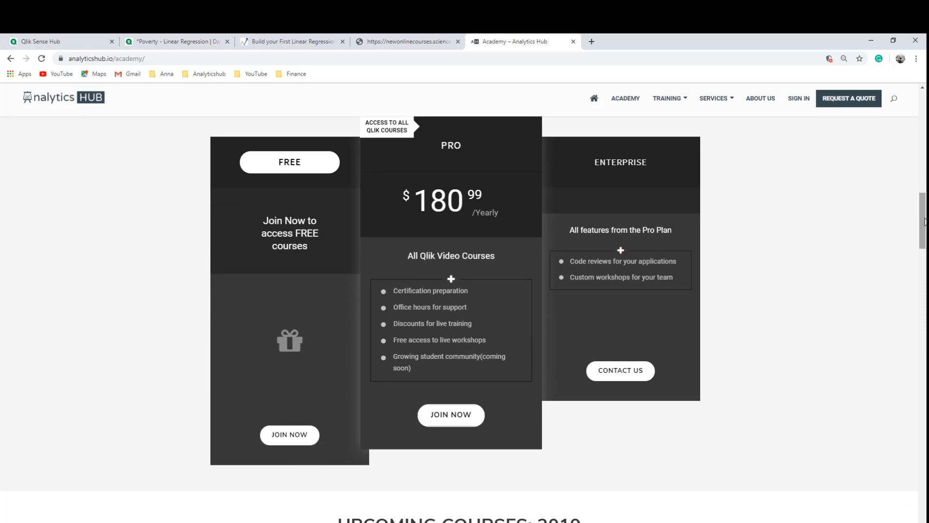